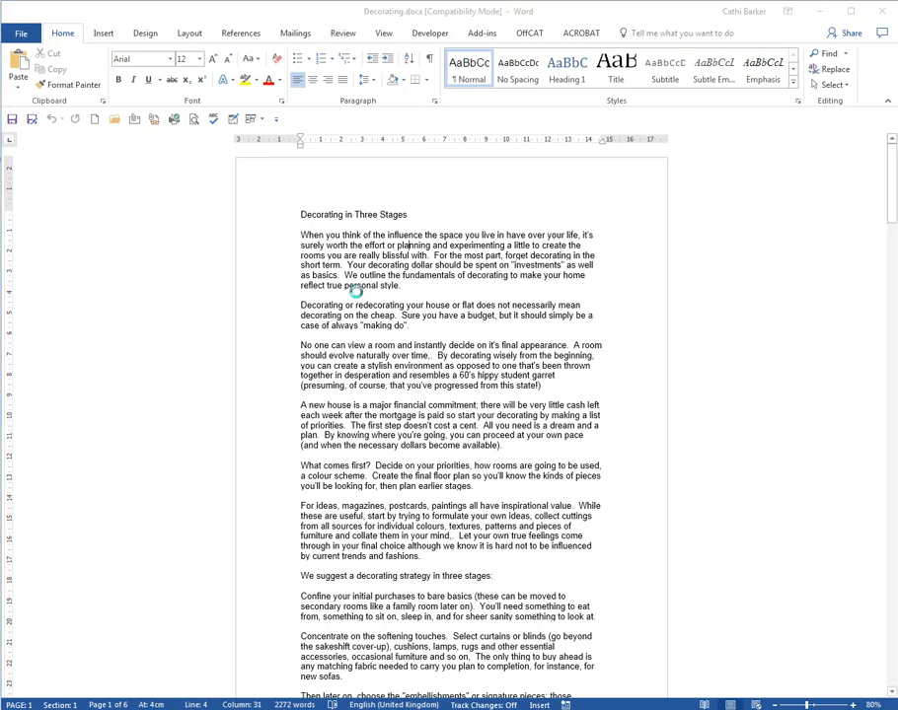
# Save a copy of the document to the Desktop as a Word Document named Brochure.
pyautogui.press('F12')
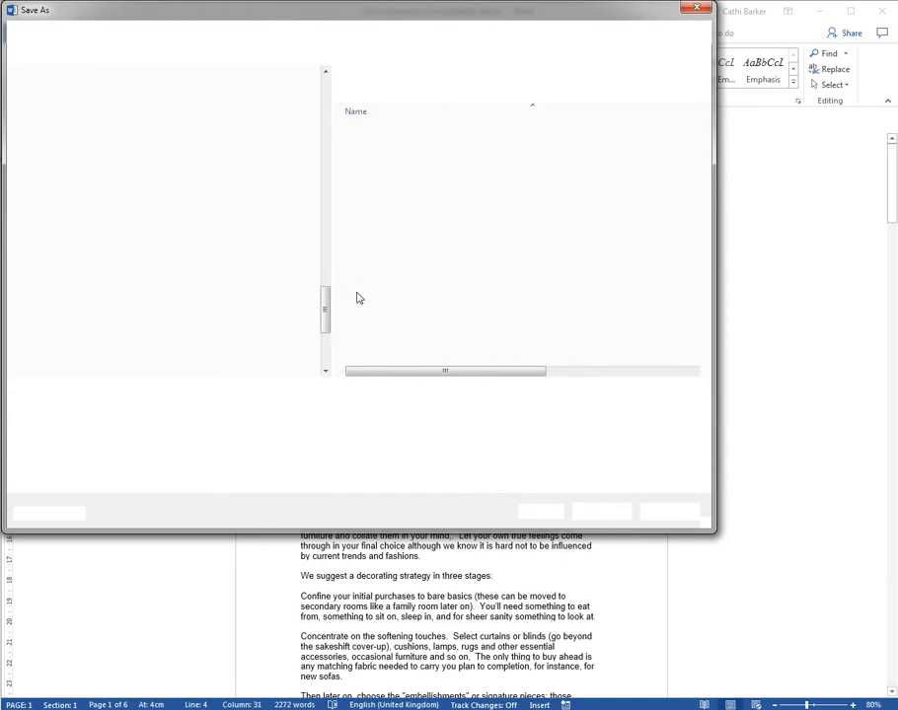
pyautogui.moveTo(325, 226); pyautogui.dragTo(325, 89)
pyautogui.click(71, 123)
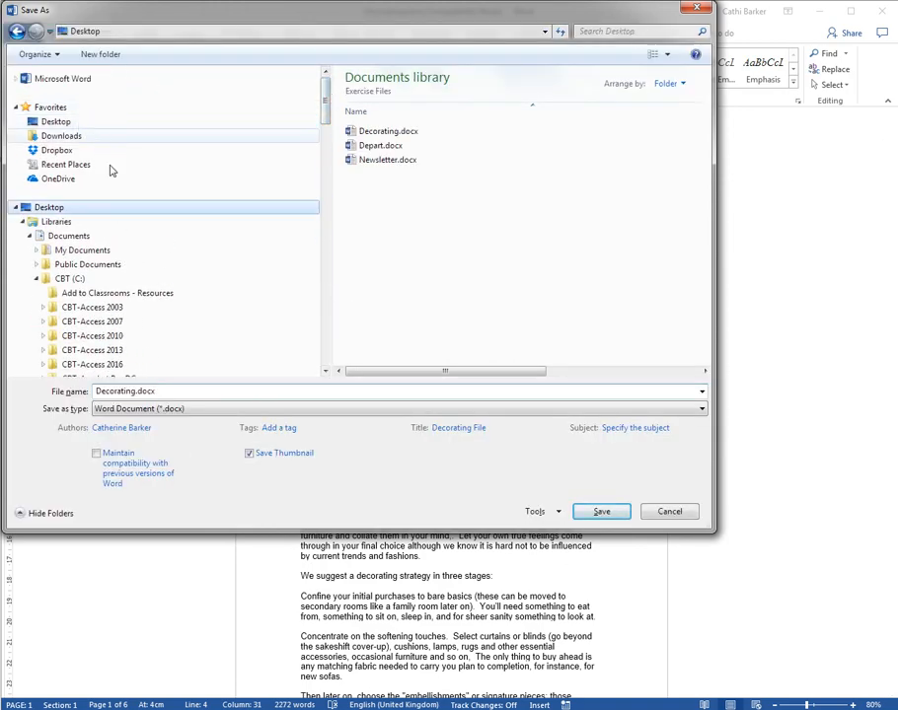
pyautogui.click(175, 392)
pyautogui.write('Br')
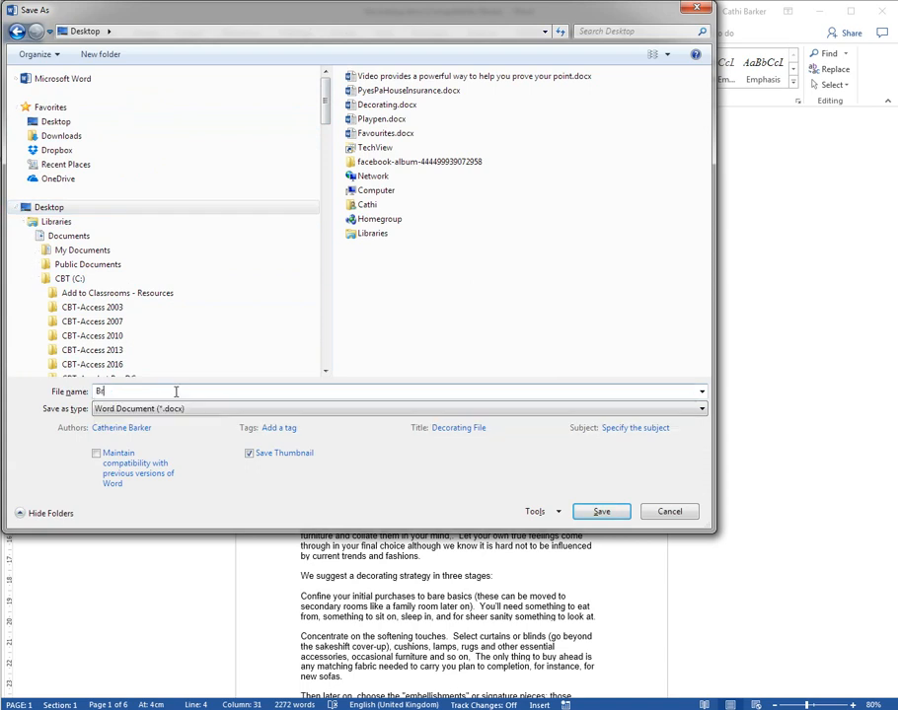
pyautogui.write('ochure')
pyautogui.click(601, 512)
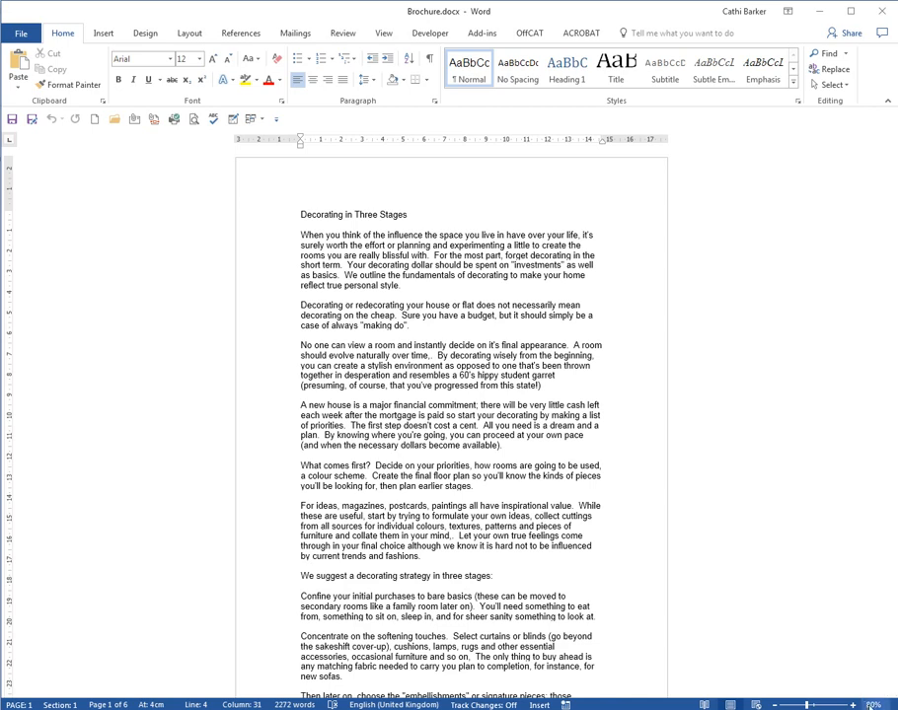
# Set the document zoom to many pages with a 1 x 2 Pages layout.
pyautogui.click(872, 704)
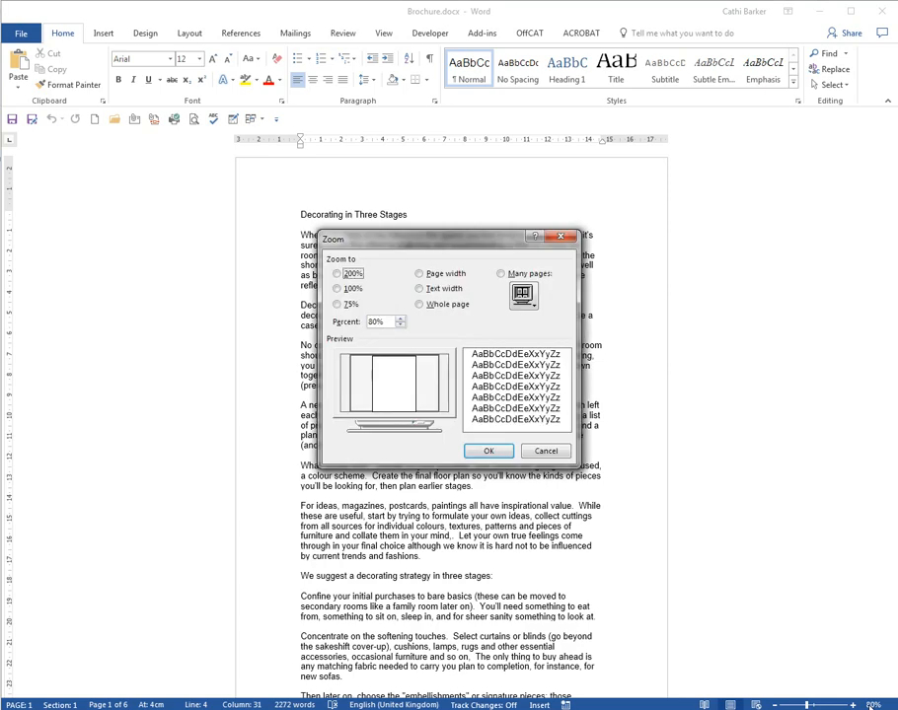
pyautogui.click(512, 276)
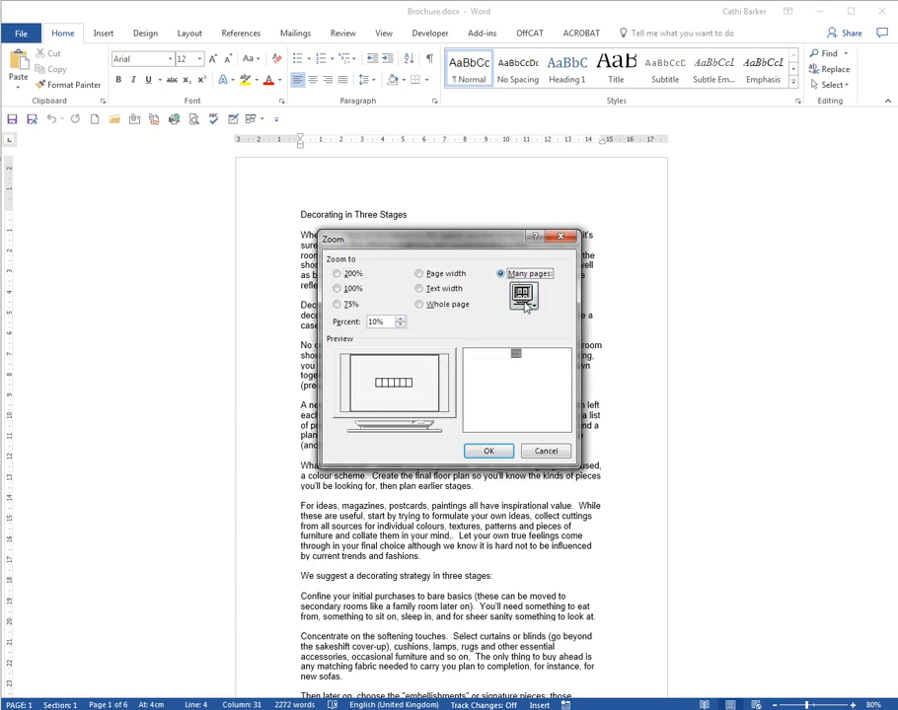
pyautogui.click(524, 304)
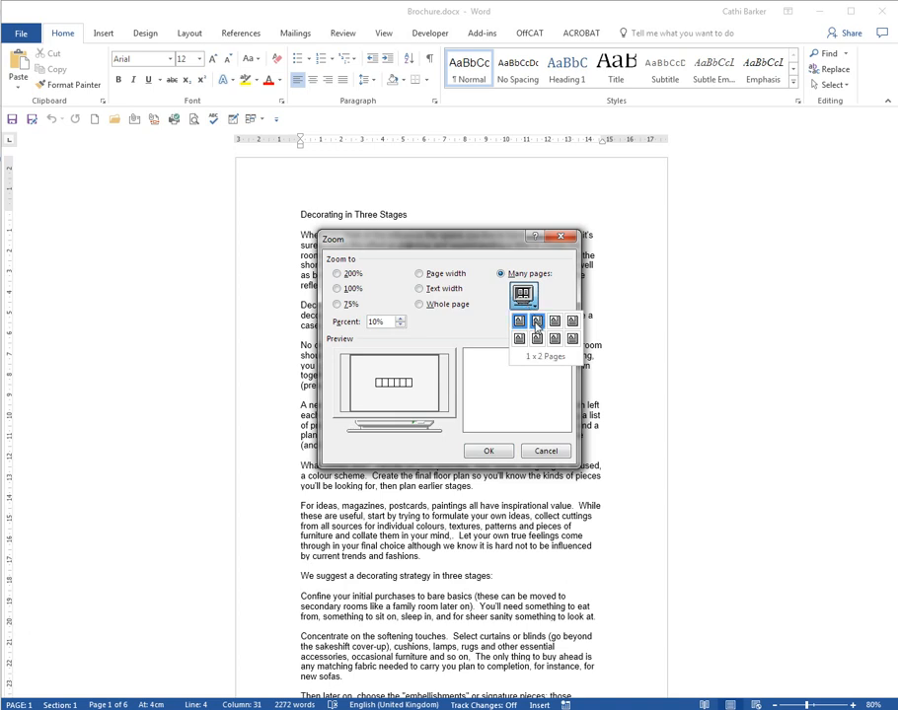
pyautogui.click(535, 321)
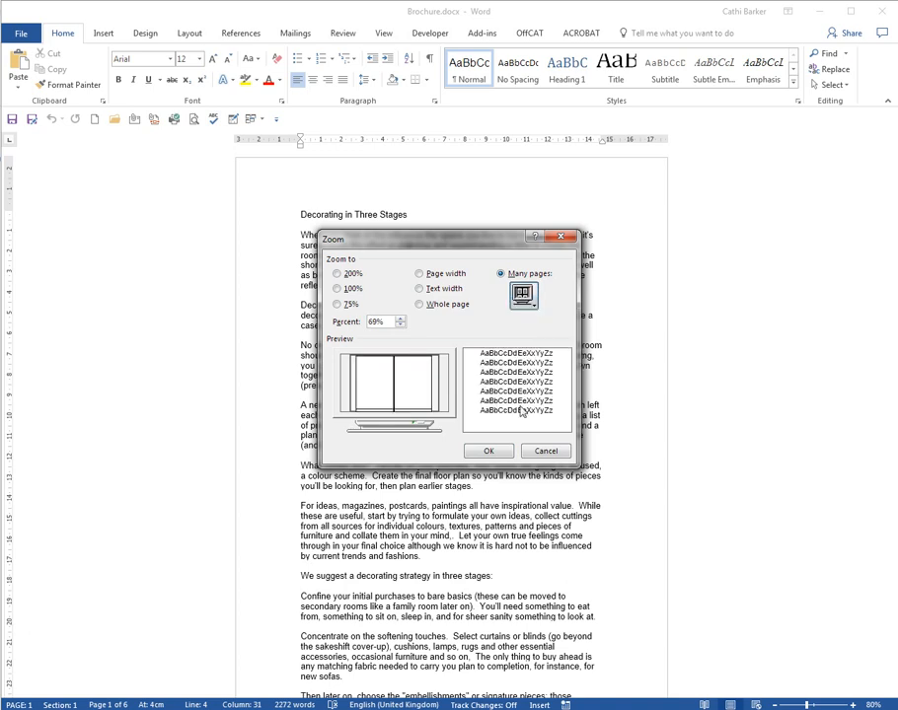
pyautogui.click(488, 451)
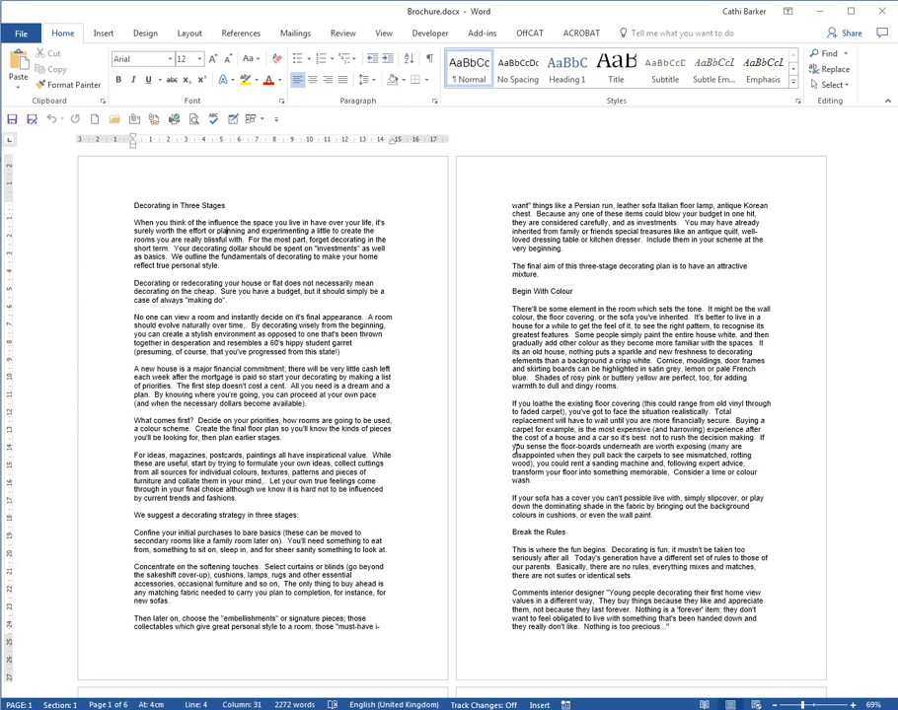
# Insert the built-in Whisp cover page at the front of the document.
pyautogui.click(105, 33)
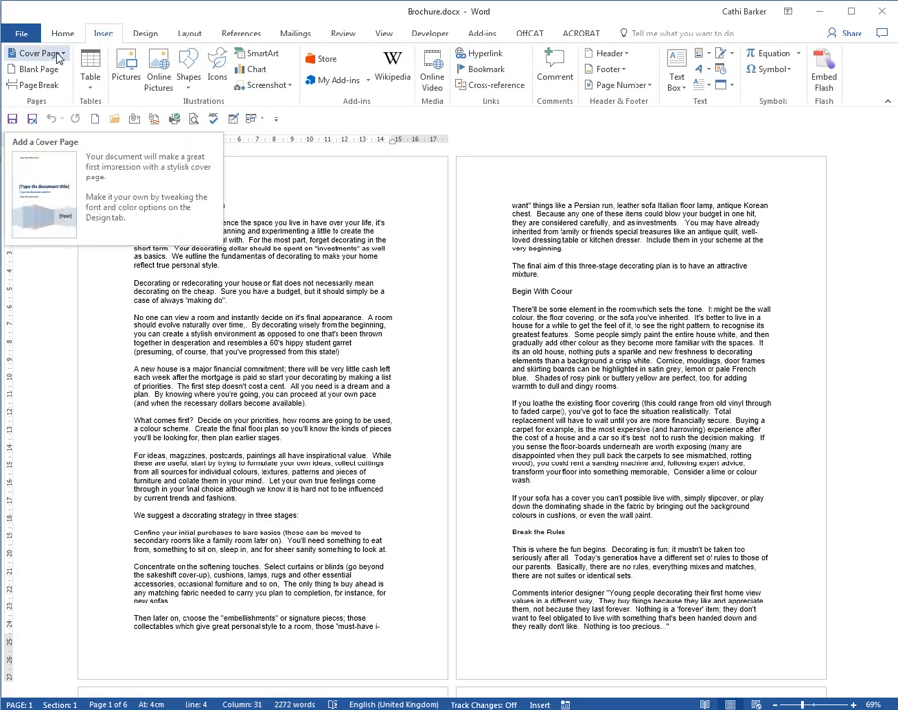
pyautogui.click(58, 58)
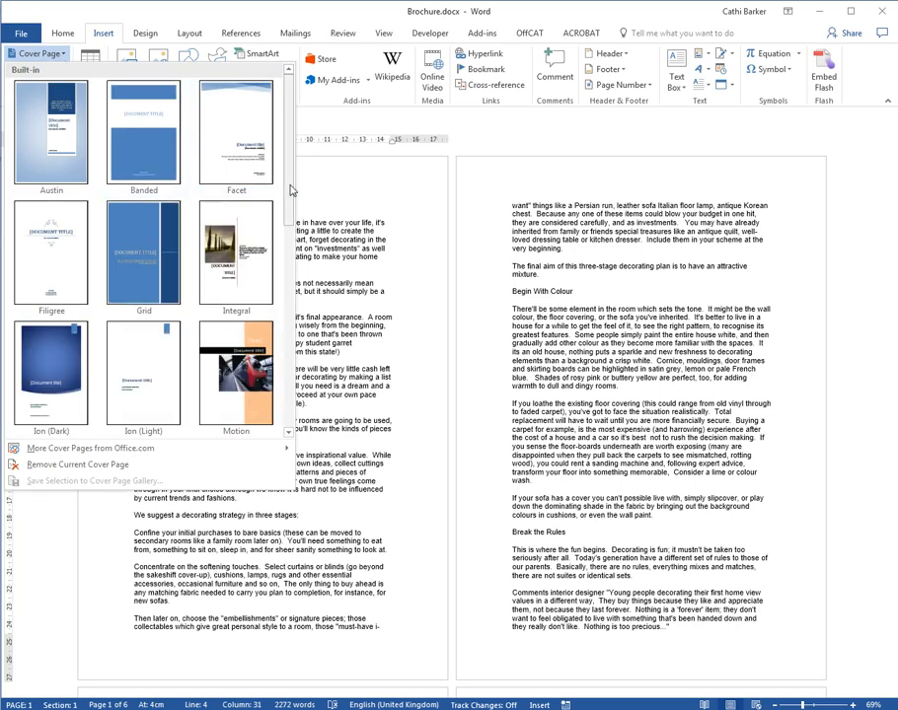
pyautogui.scroll(-1, 291, 205)
pyautogui.moveTo(291, 206); pyautogui.dragTo(290, 333)
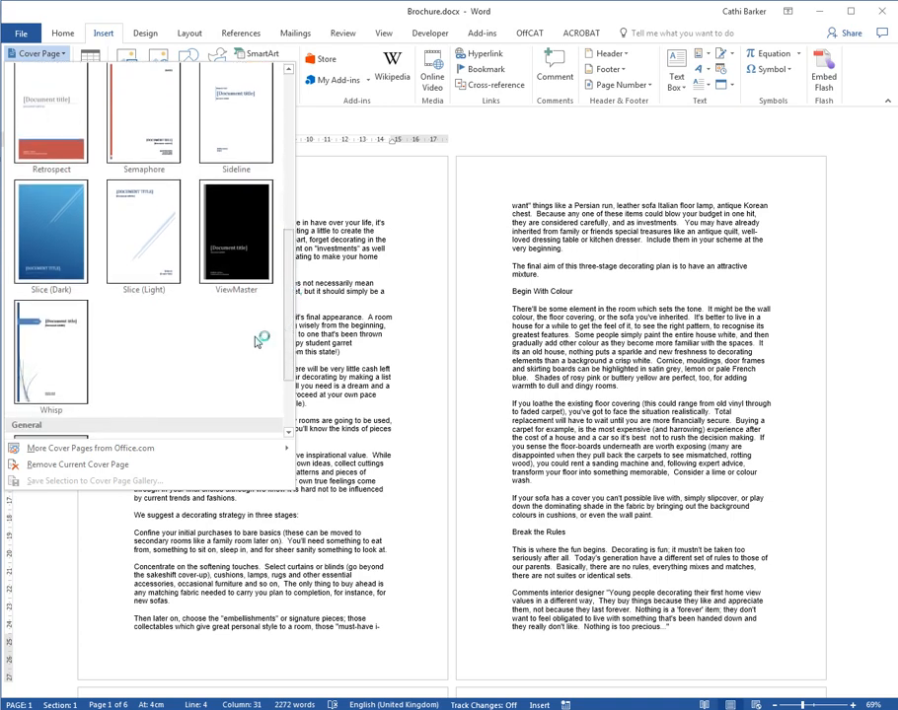
pyautogui.click(54, 361)
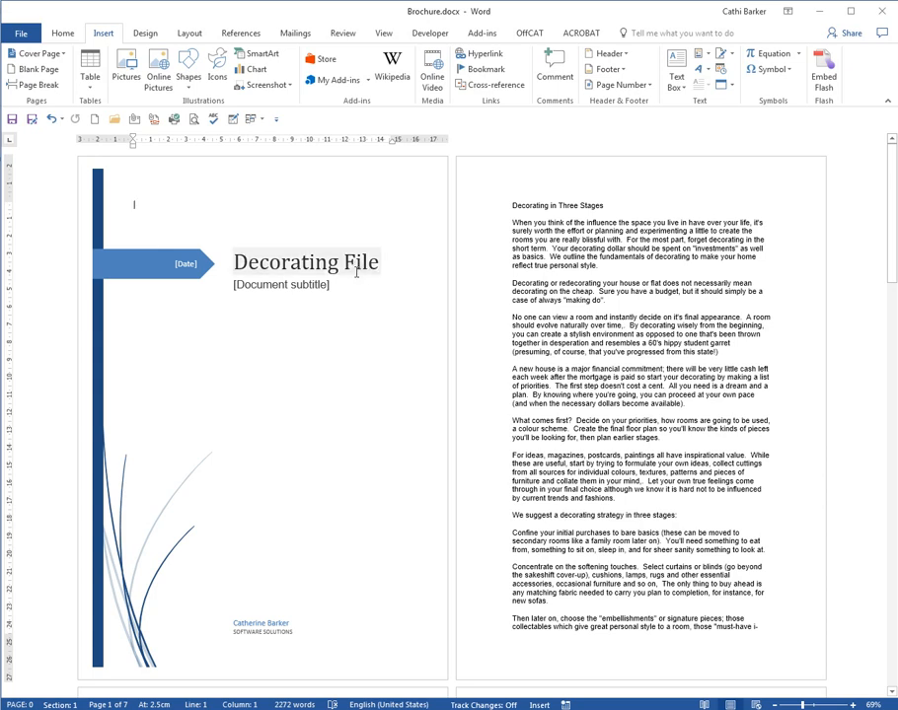
# Examine the company, author, date, title and subtitle fields on the cover page.
pyautogui.click(270, 635)
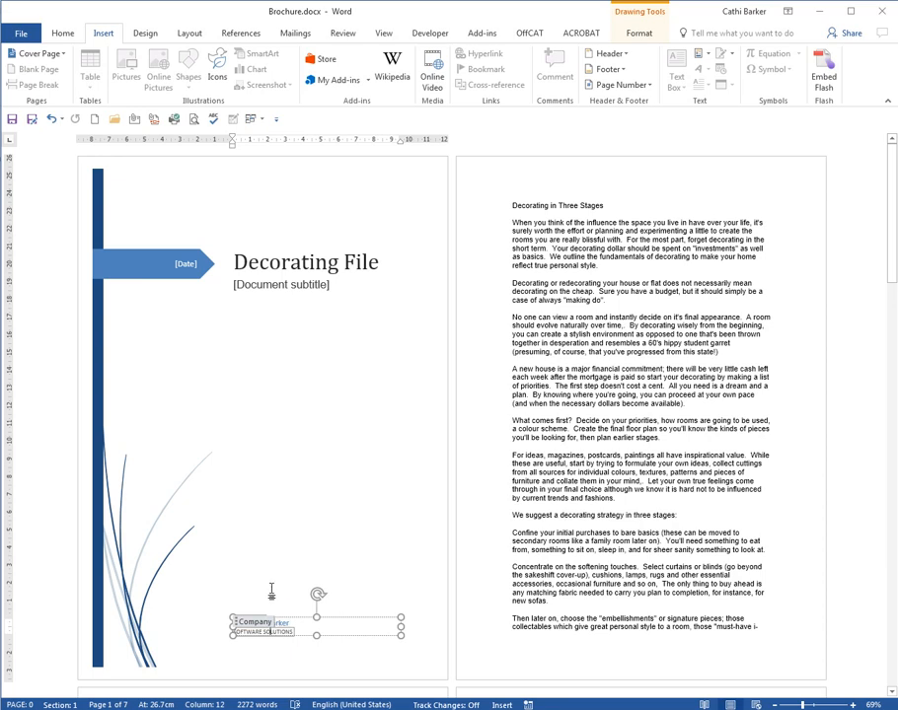
pyautogui.click(272, 624)
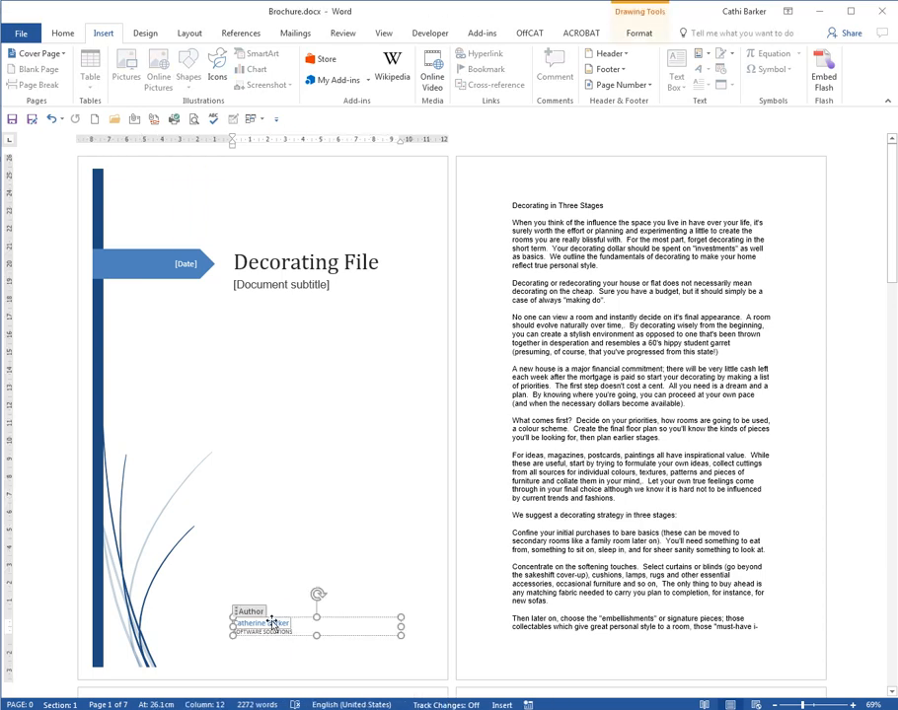
pyautogui.click(276, 635)
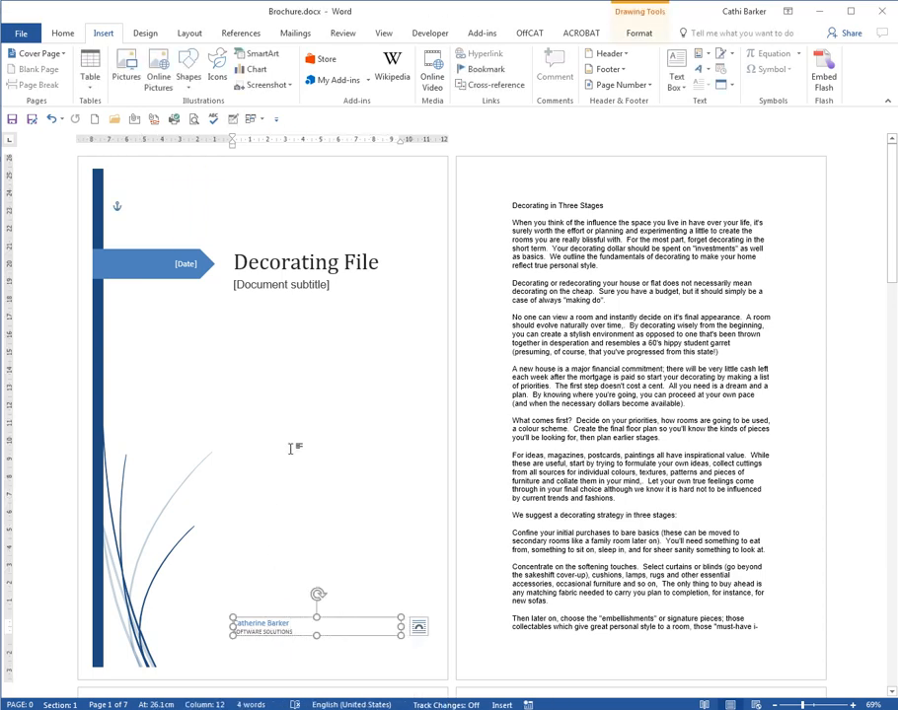
pyautogui.click(186, 266)
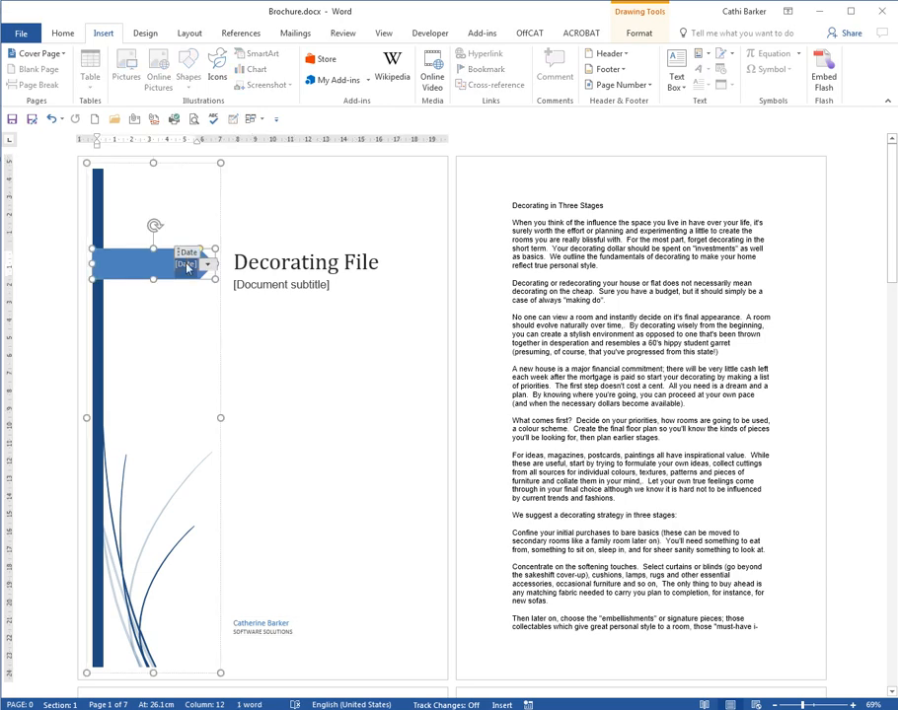
pyautogui.click(269, 264)
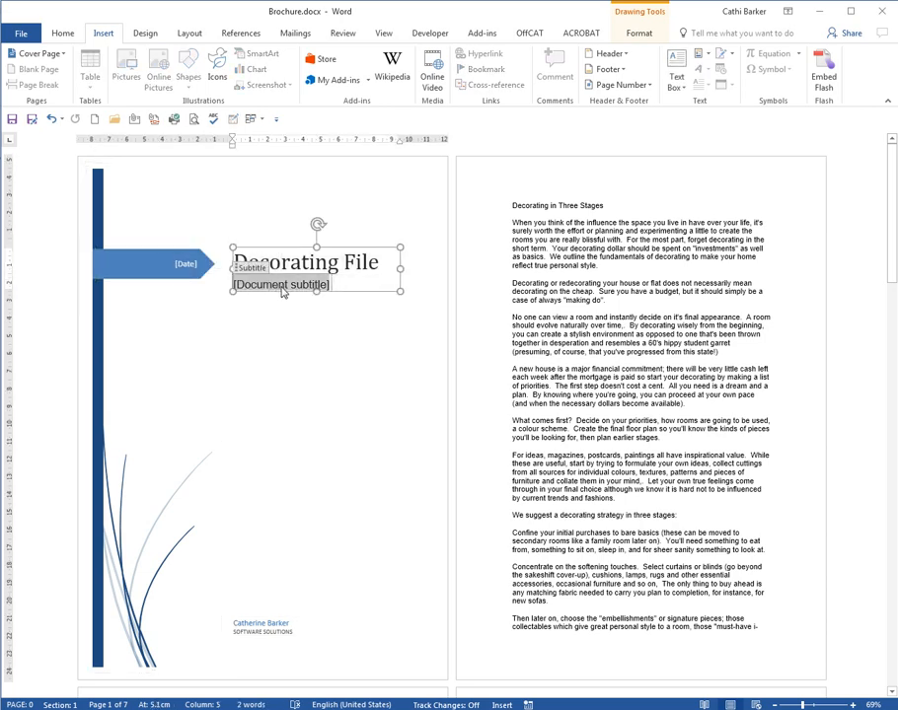
pyautogui.click(306, 338)
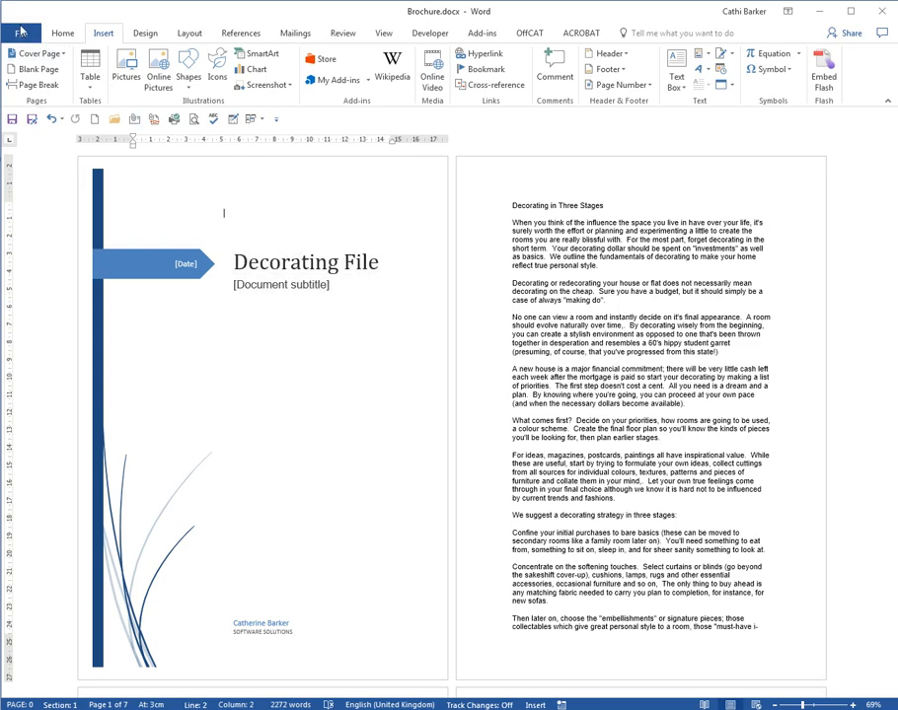
# Show all document properties and change the Title property to Decorating Brochure, returning to the document.
pyautogui.click(21, 36)
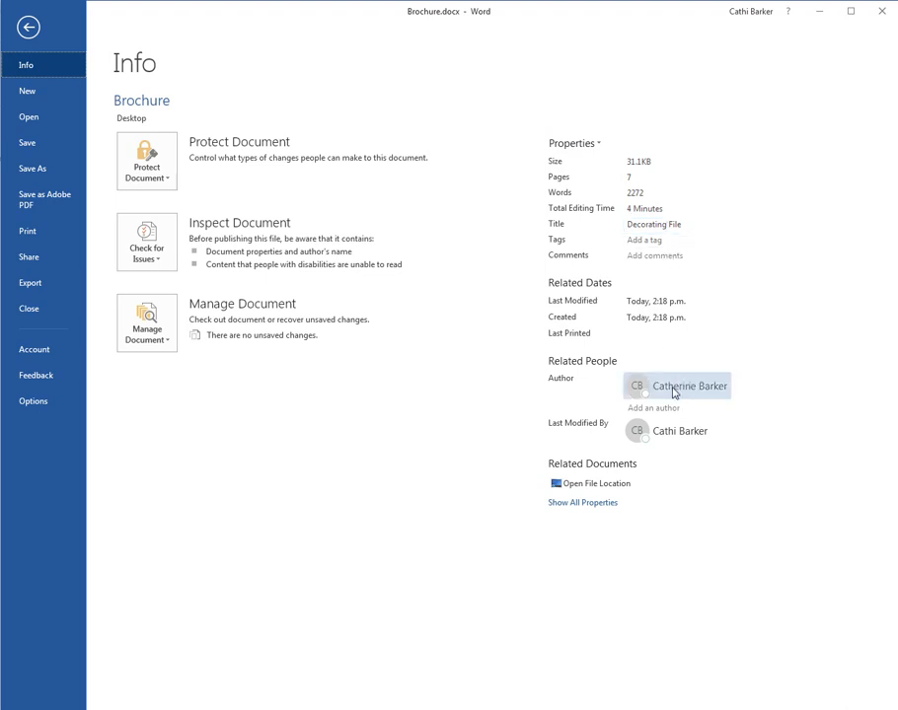
pyautogui.moveTo(684, 392)
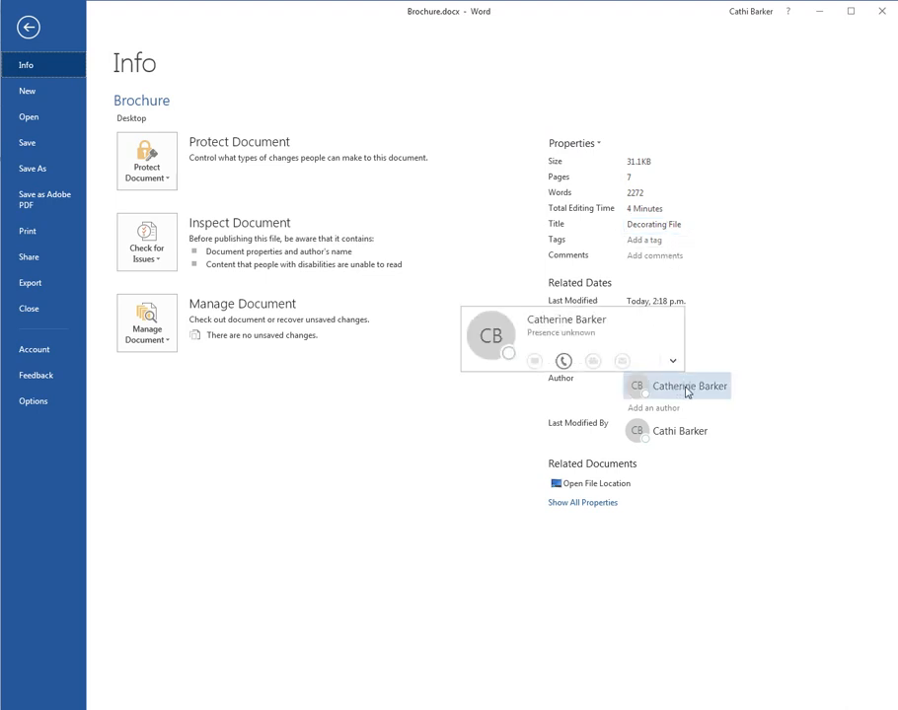
pyautogui.click(582, 504)
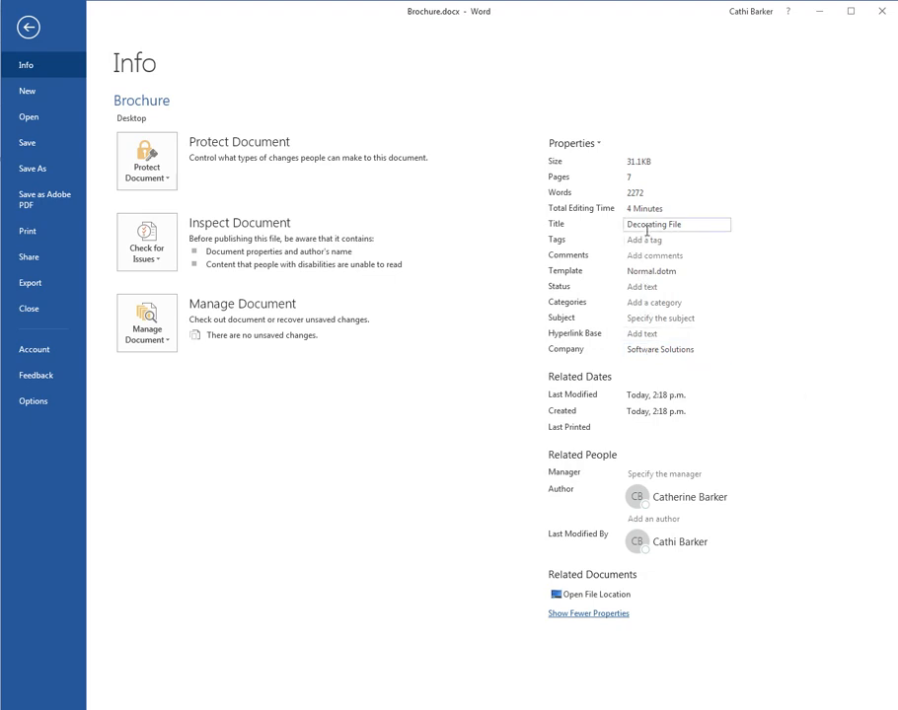
pyautogui.click(680, 224)
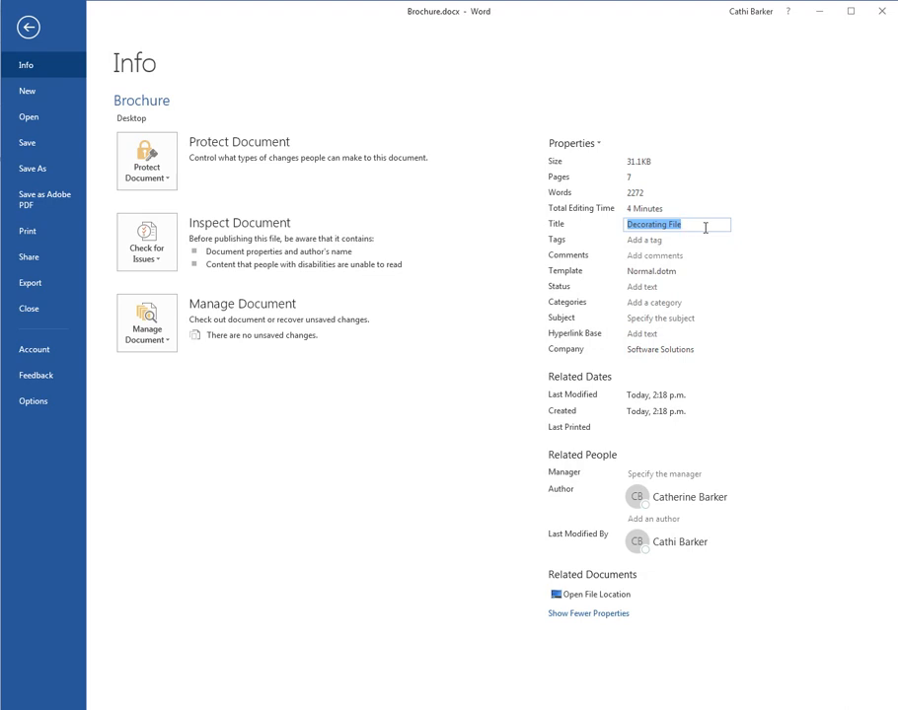
pyautogui.click(686, 226)
pyautogui.press('BackSpace')
pyautogui.press('BackSpace')
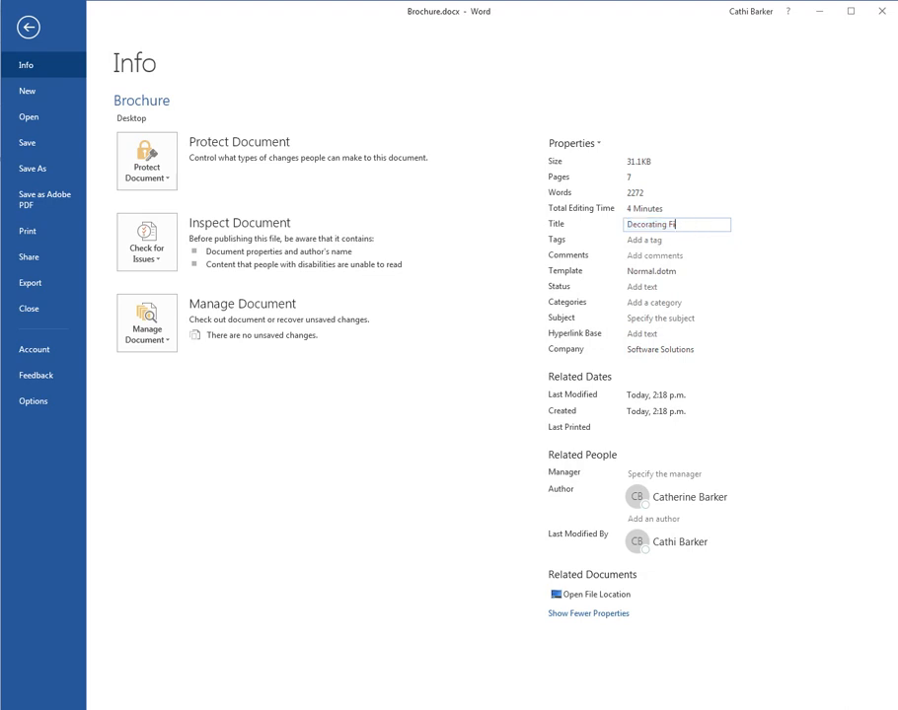
pyautogui.write('Brochure')
pyautogui.click(28, 30)
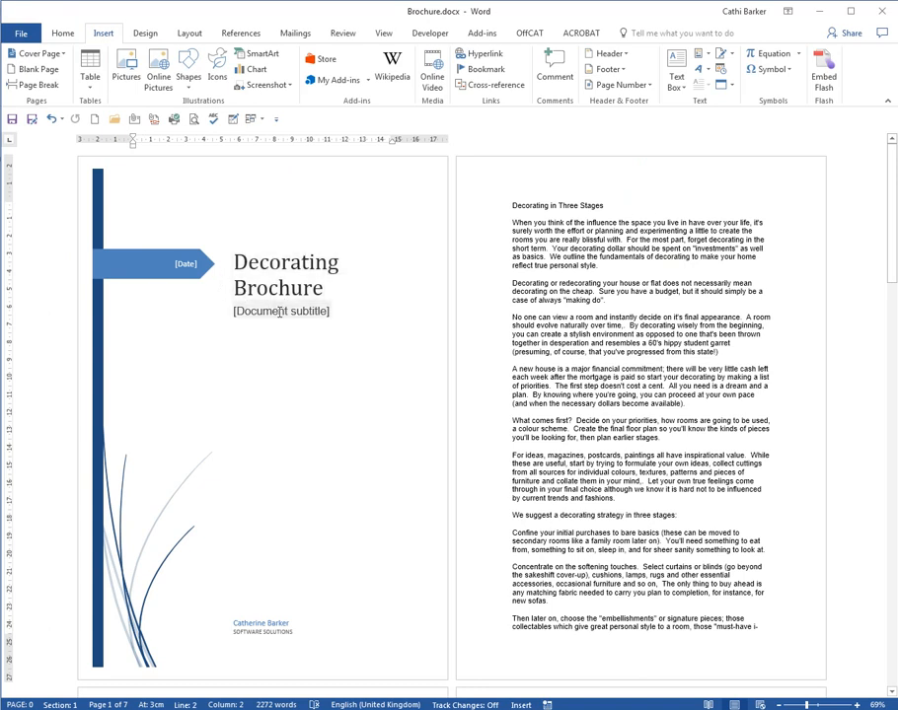
# Replace the document subtitle placeholder on the cover page with Inspiring Ideas.
pyautogui.click(287, 314)
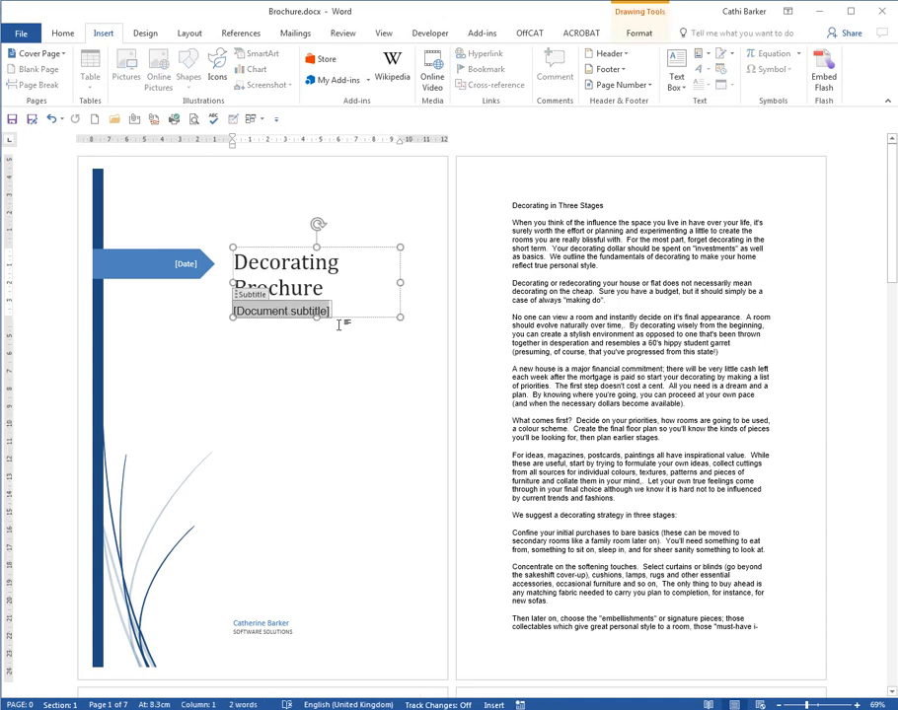
pyautogui.write('Inspiring I')
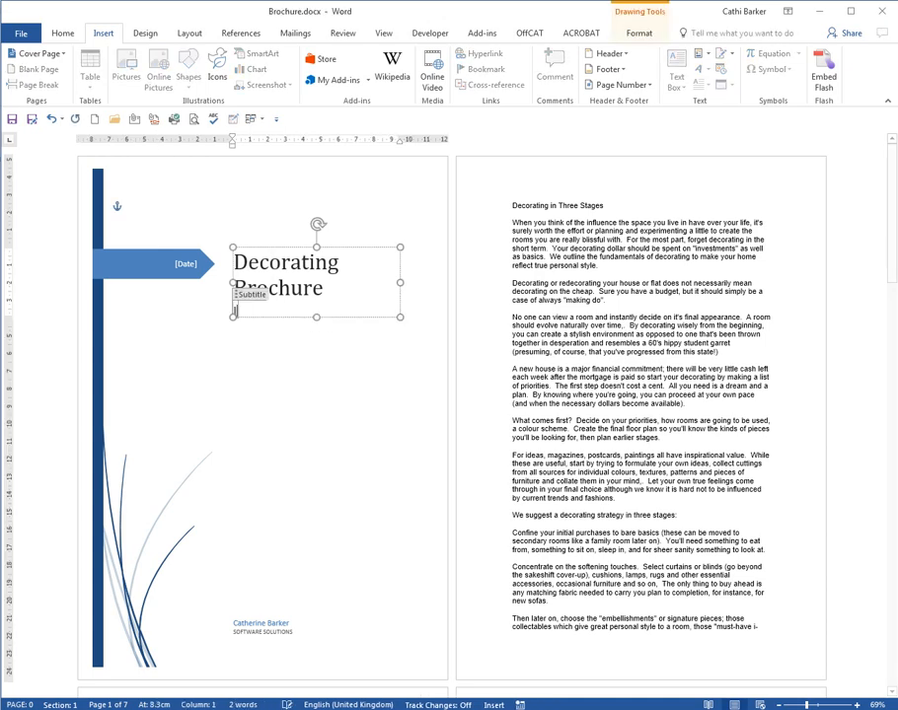
pyautogui.write('deas')
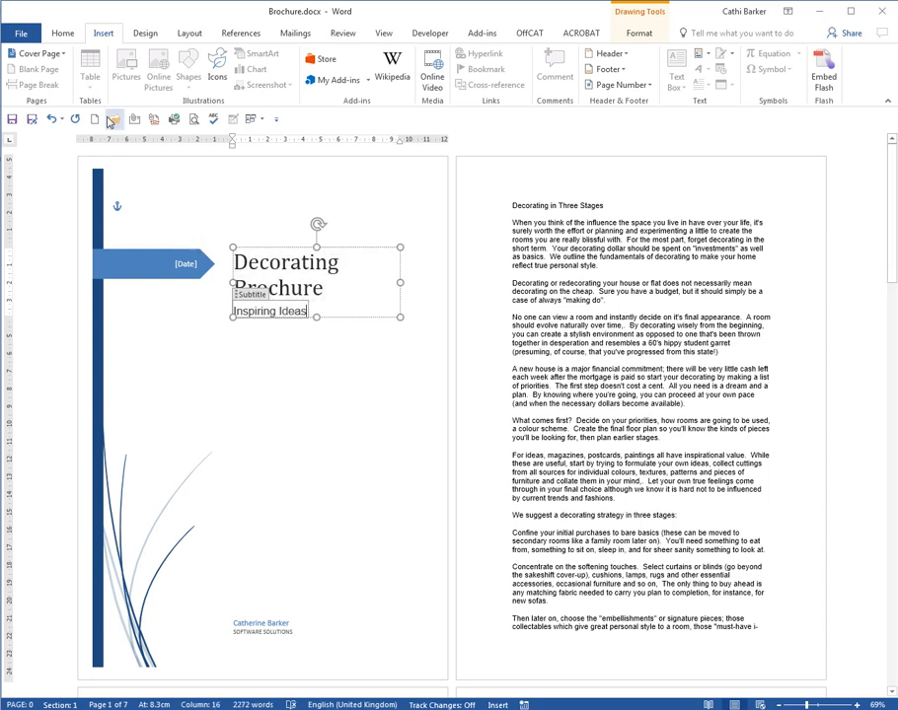
# Compare the Subject in the document's advanced properties summary with the Subject shown in the file information.
pyautogui.click(19, 32)
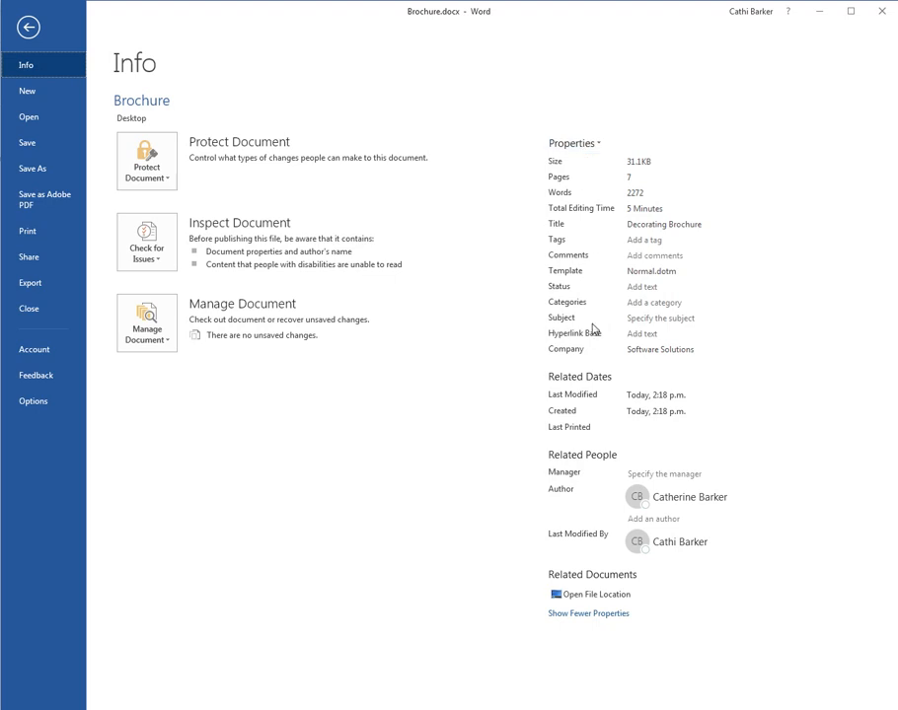
pyautogui.click(579, 143)
pyautogui.click(573, 176)
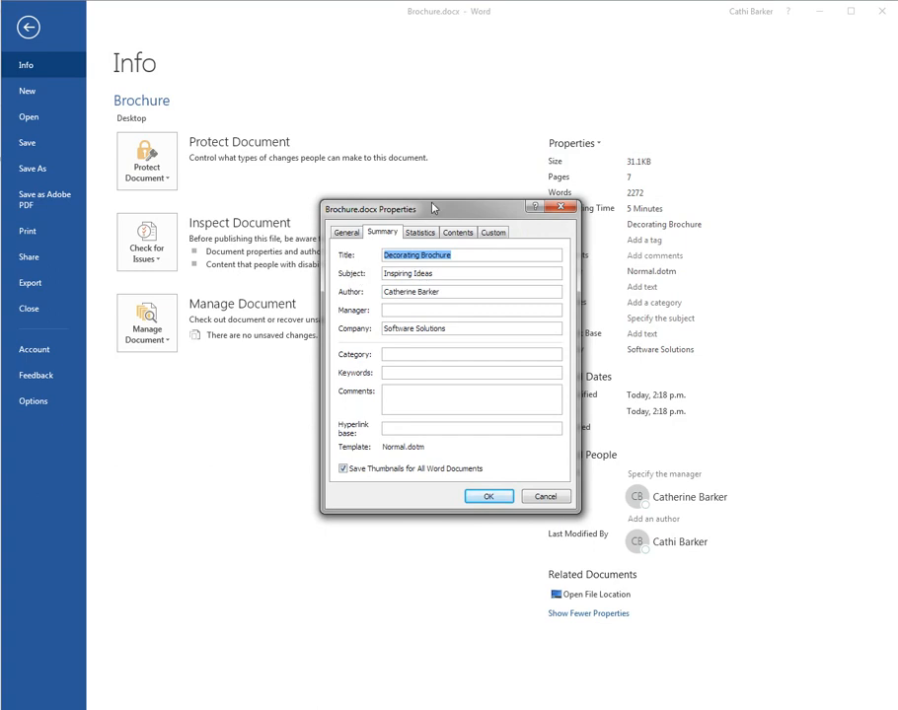
pyautogui.moveTo(429, 209); pyautogui.dragTo(334, 206)
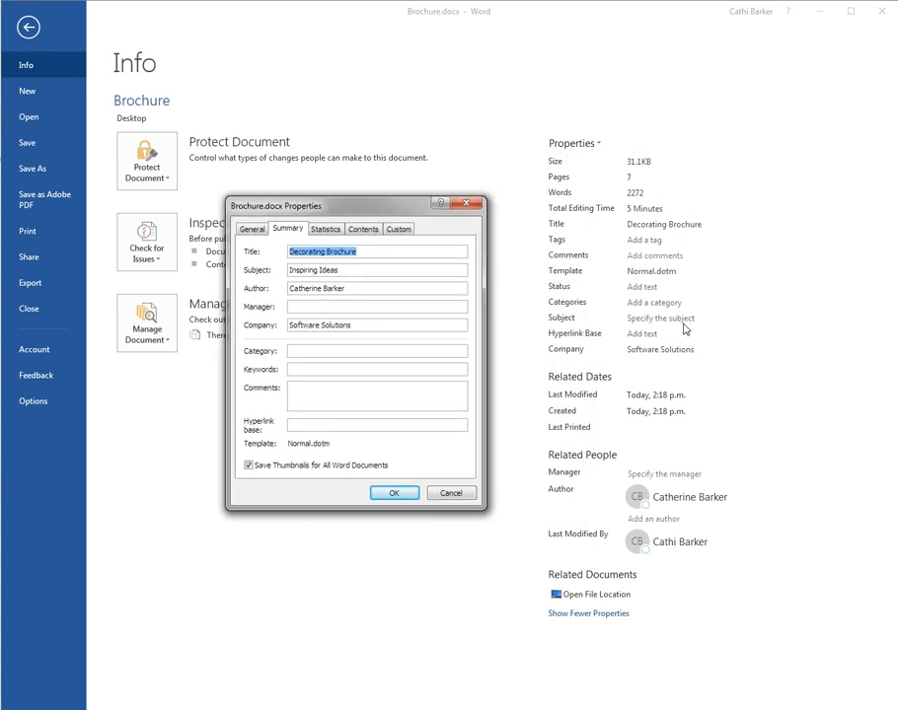
pyautogui.click(398, 493)
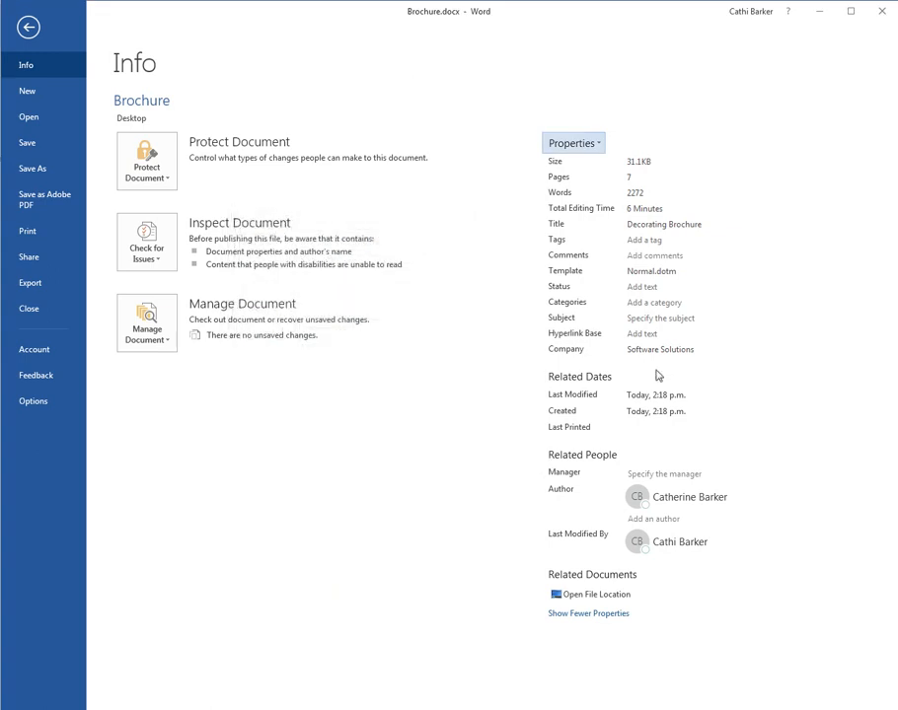
pyautogui.click(651, 317)
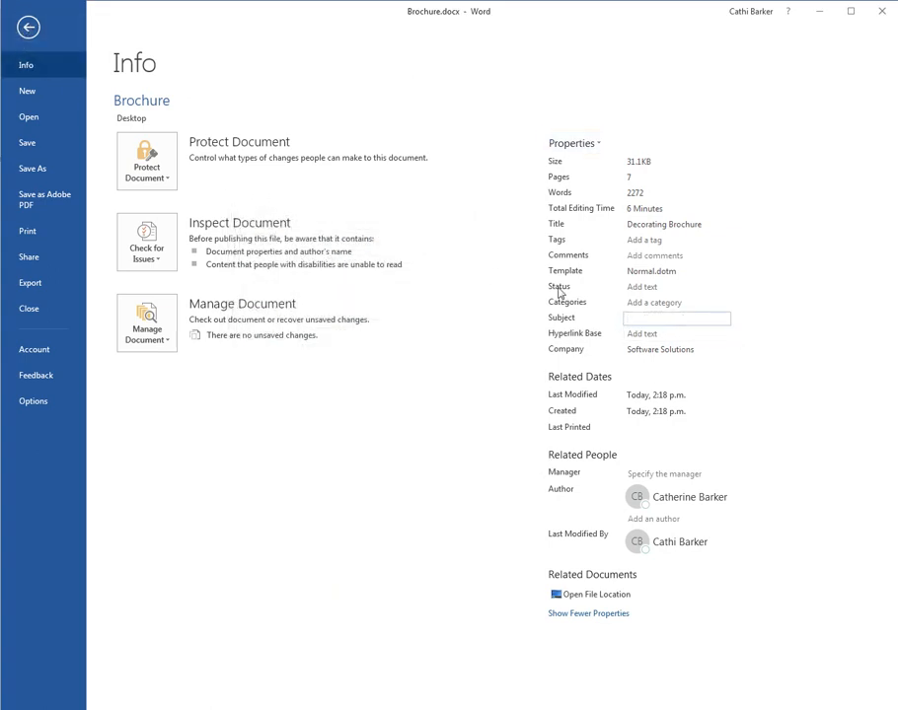
pyautogui.click(570, 144)
pyautogui.click(577, 180)
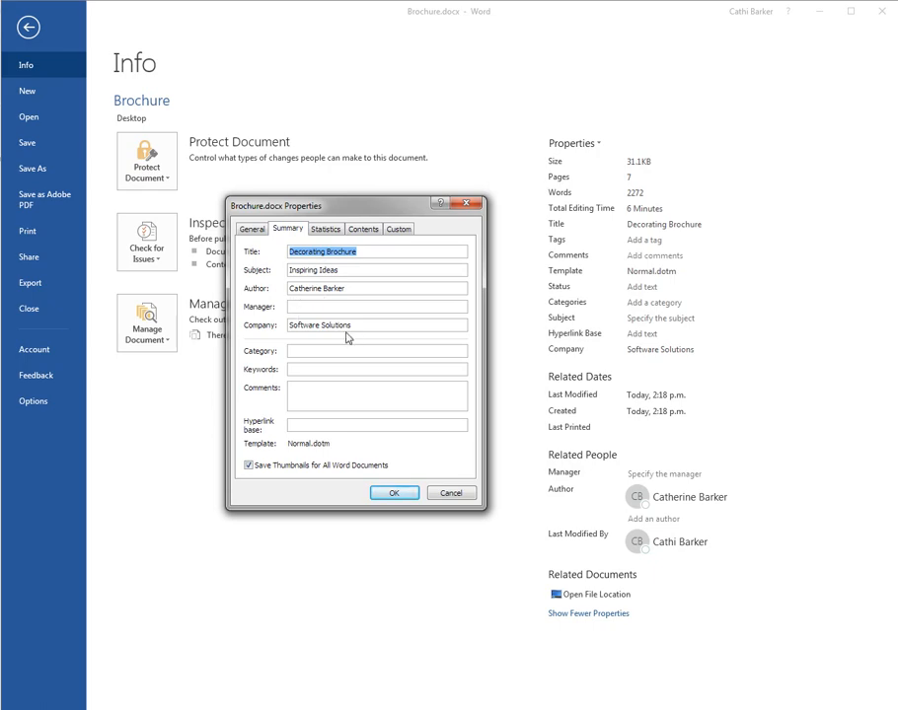
pyautogui.click(402, 496)
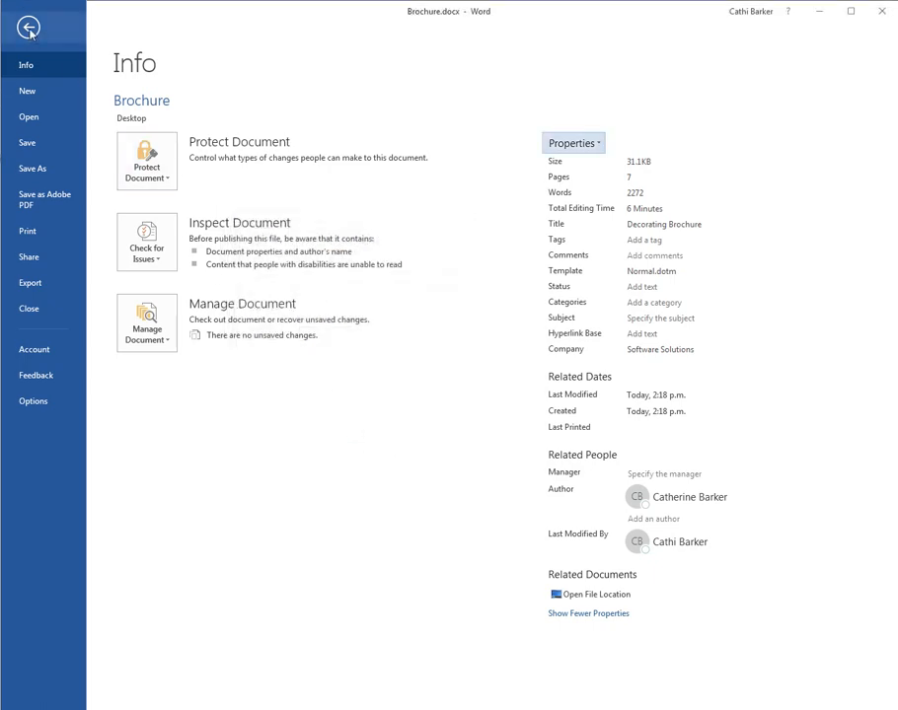
# Return to the document and enter 2017 in the cover page's date field.
pyautogui.click(28, 29)
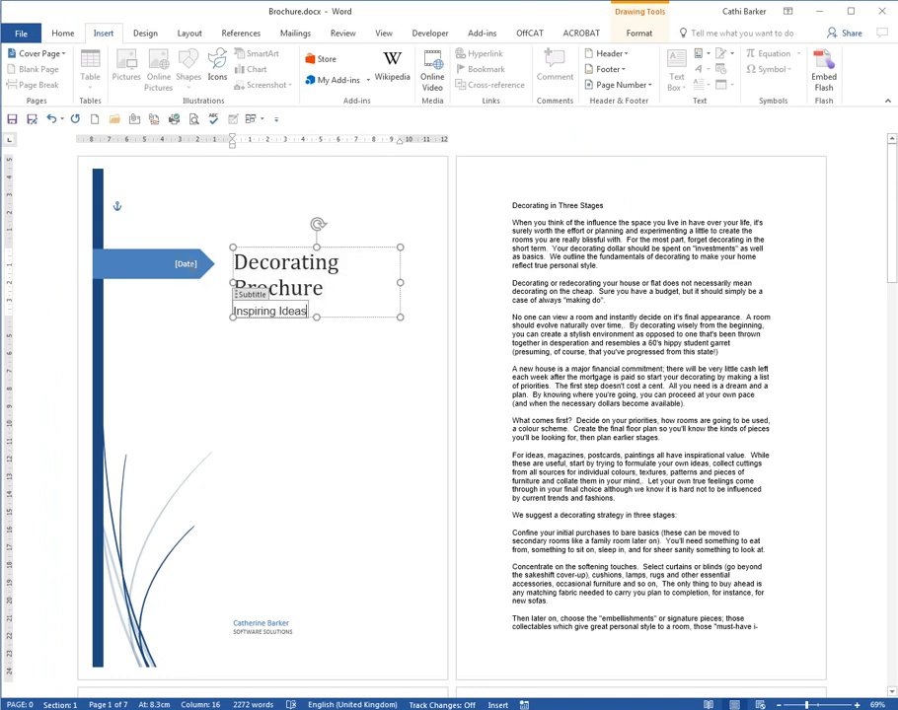
pyautogui.click(193, 264)
pyautogui.click(208, 264)
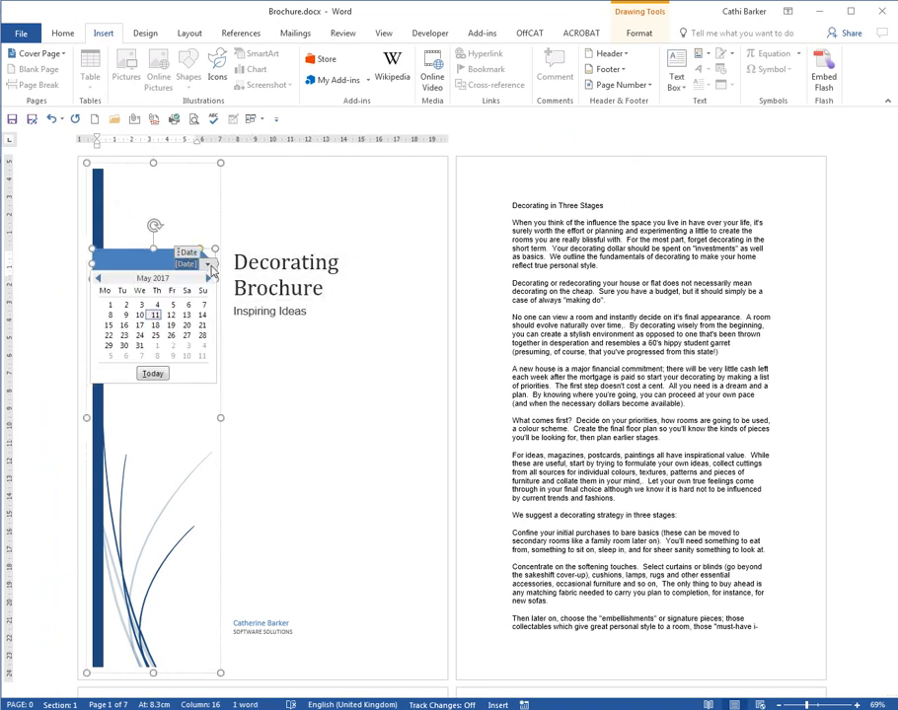
pyautogui.click(208, 264)
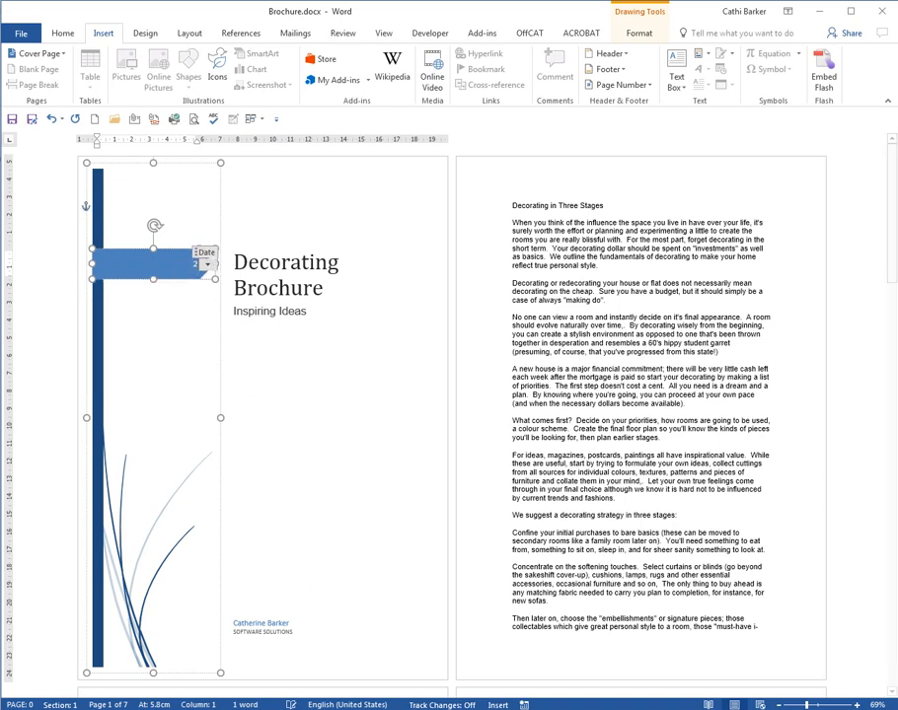
pyautogui.write('2017')
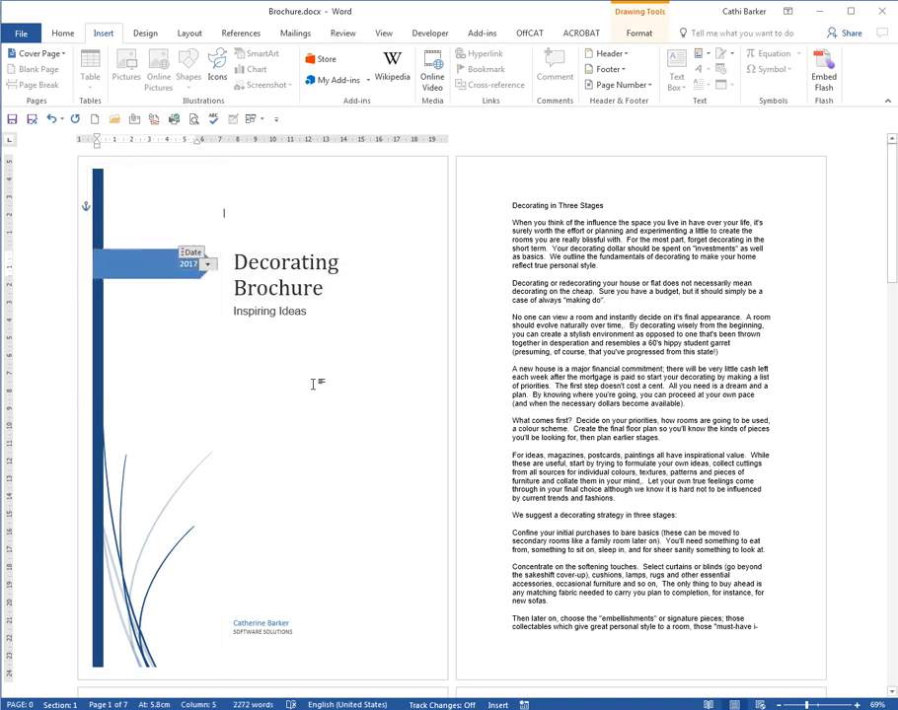
pyautogui.click(345, 376)
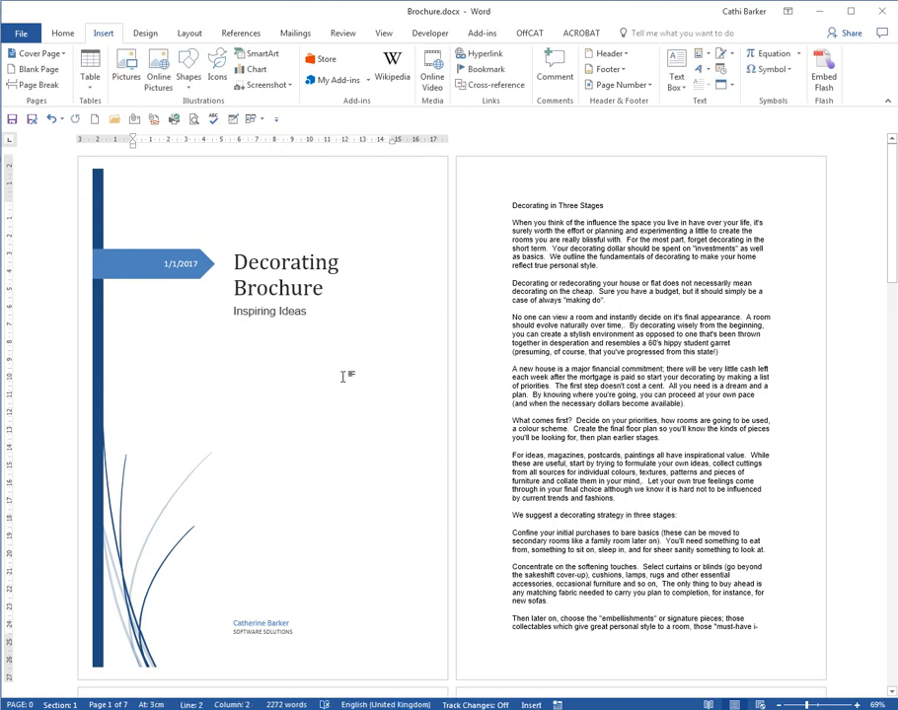
# Delete the date field from the arrow banner on the cover page, leaving the banner shape in place.
pyautogui.click(196, 264)
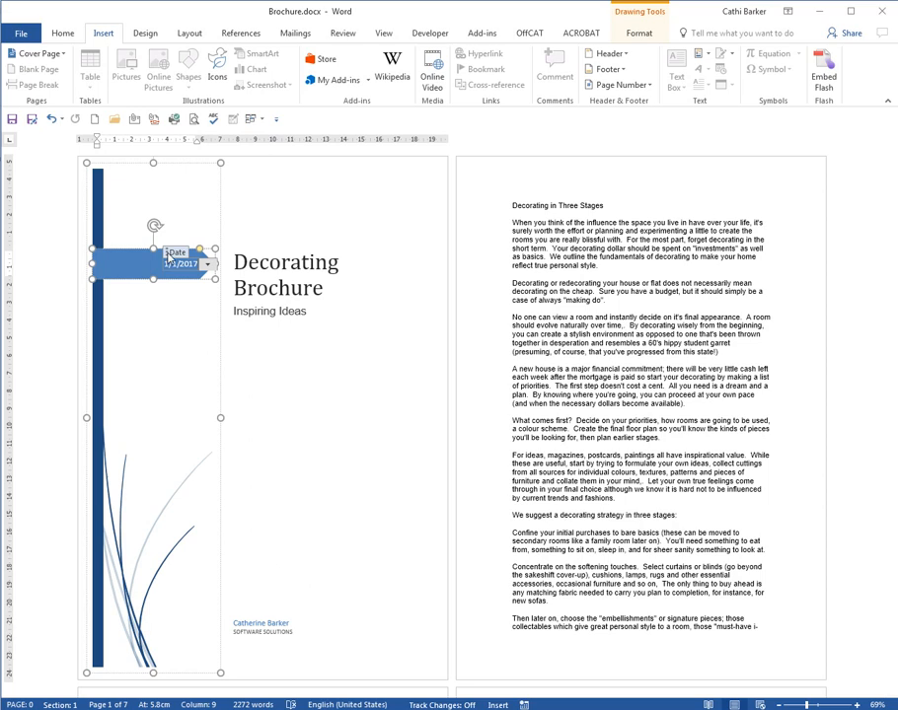
pyautogui.click(174, 257)
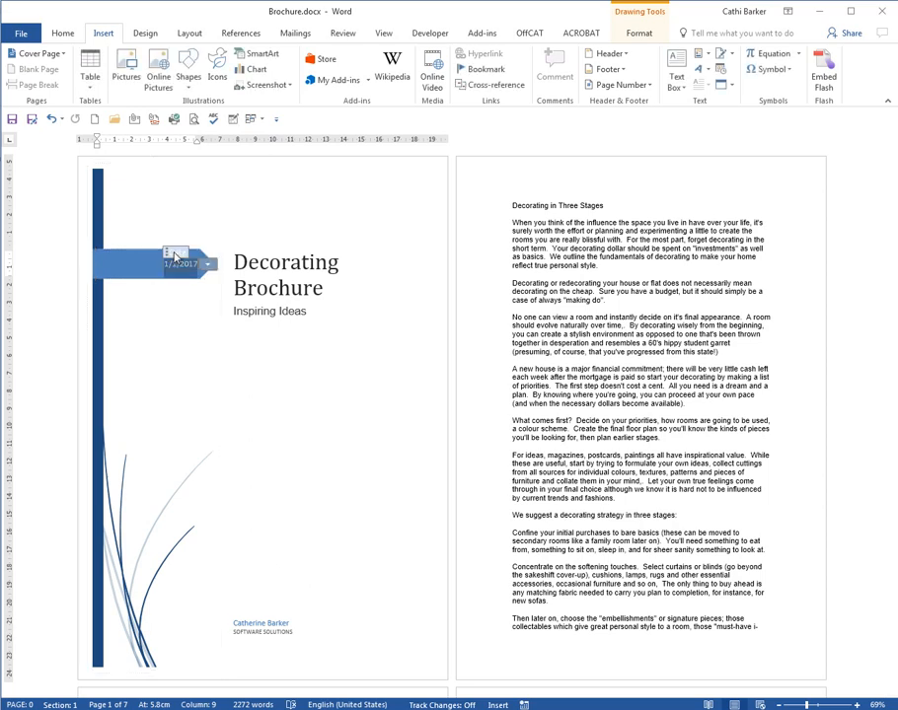
pyautogui.click(175, 257)
pyautogui.press('Delete')
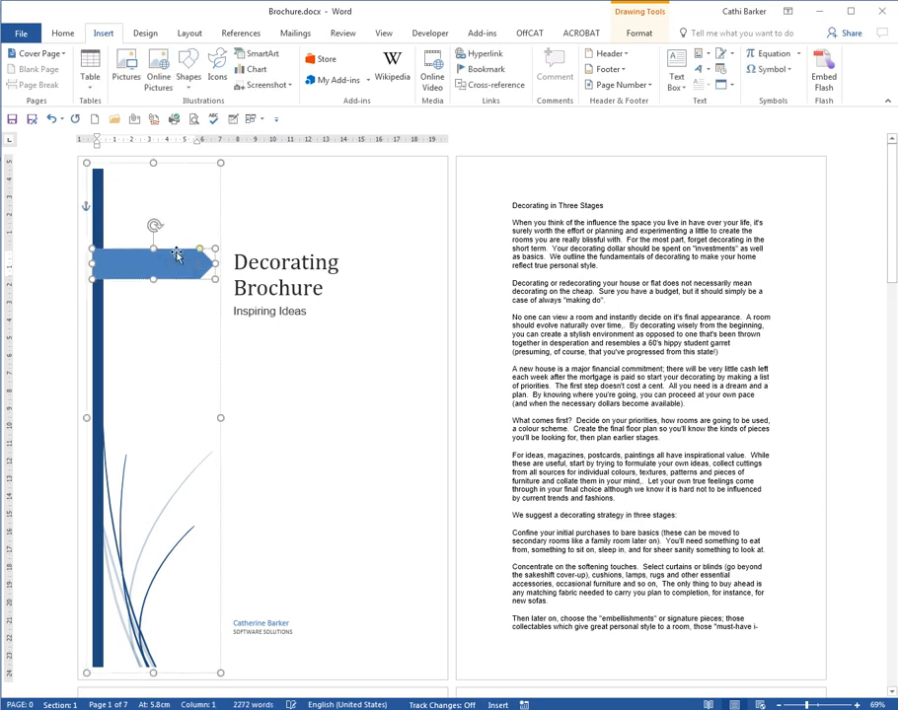
pyautogui.click(315, 350)
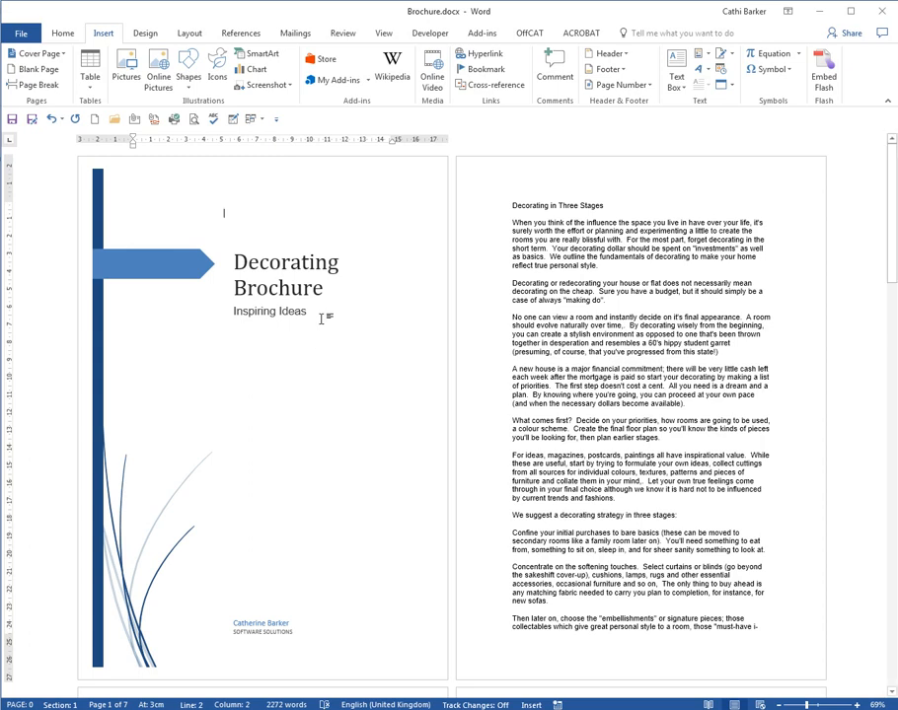
# Apply the Organic theme to the brochure document.
pyautogui.click(146, 35)
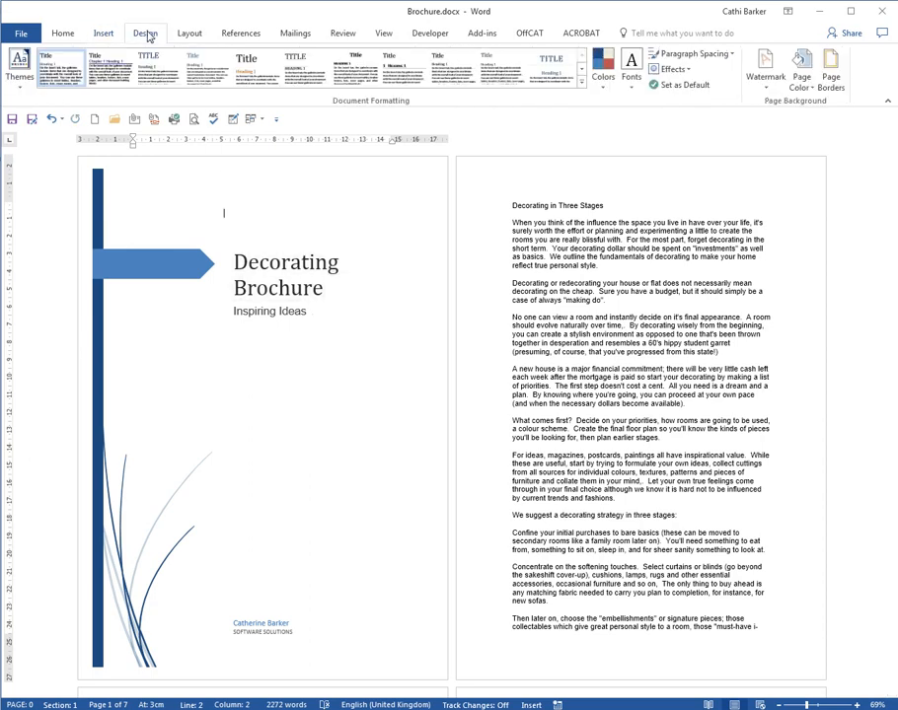
pyautogui.click(16, 87)
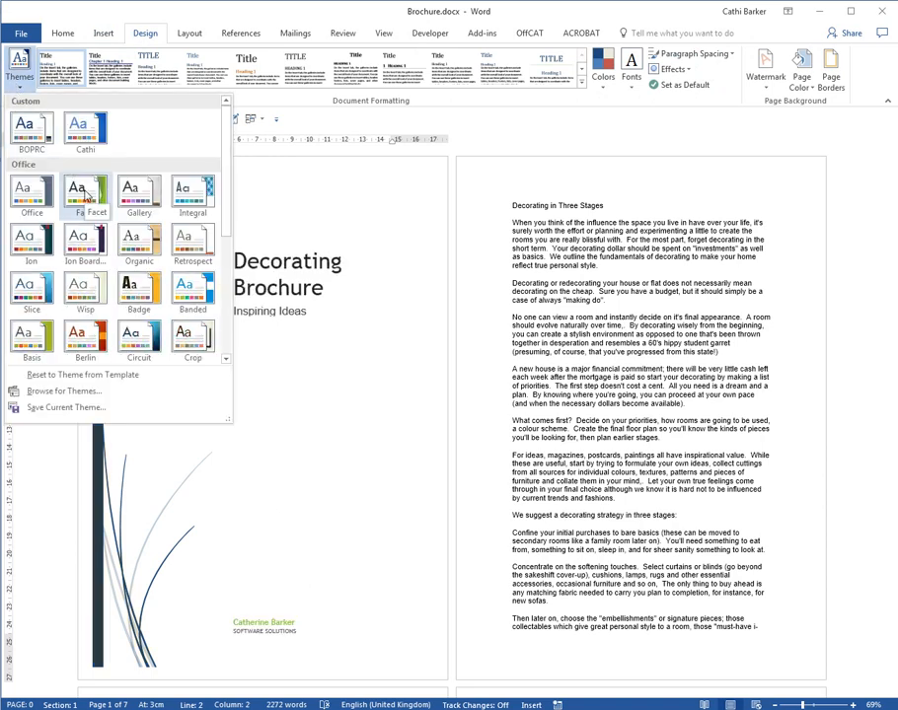
pyautogui.click(136, 246)
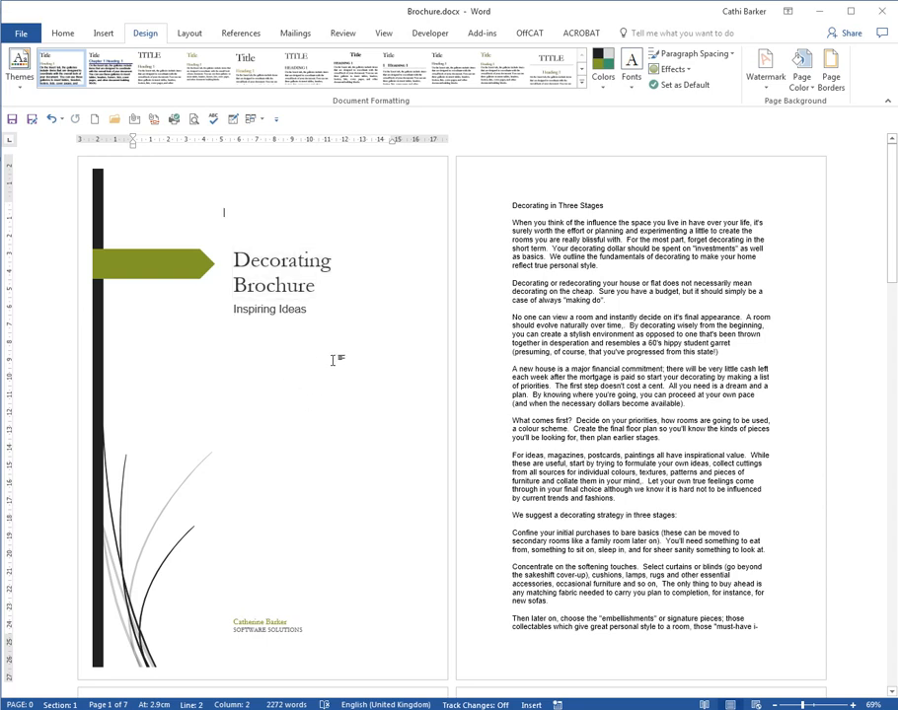
# Select the entire cover page and save it to the cover page gallery as Brochure Cover, stored in Building Blocks.dotx(en-US).
pyautogui.click(513, 205)
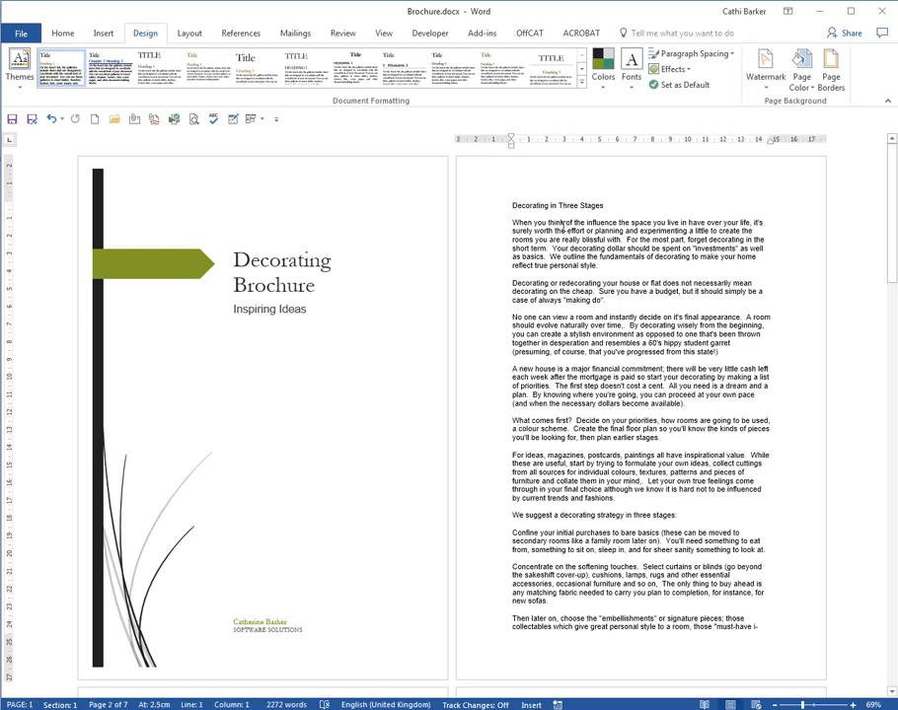
pyautogui.hotkey('ctrl', 'Home')
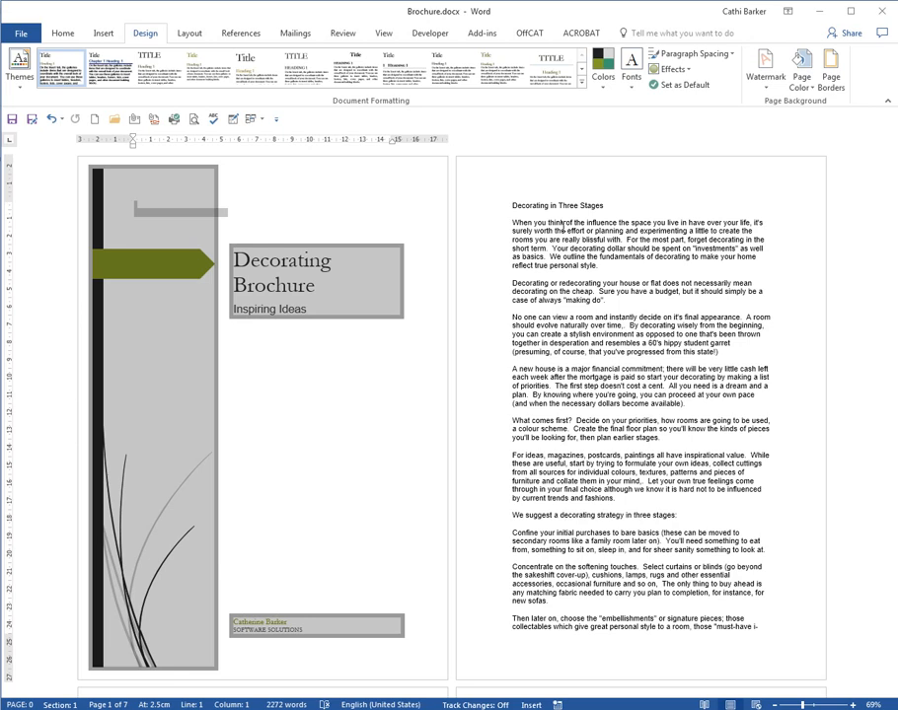
pyautogui.click(22, 87)
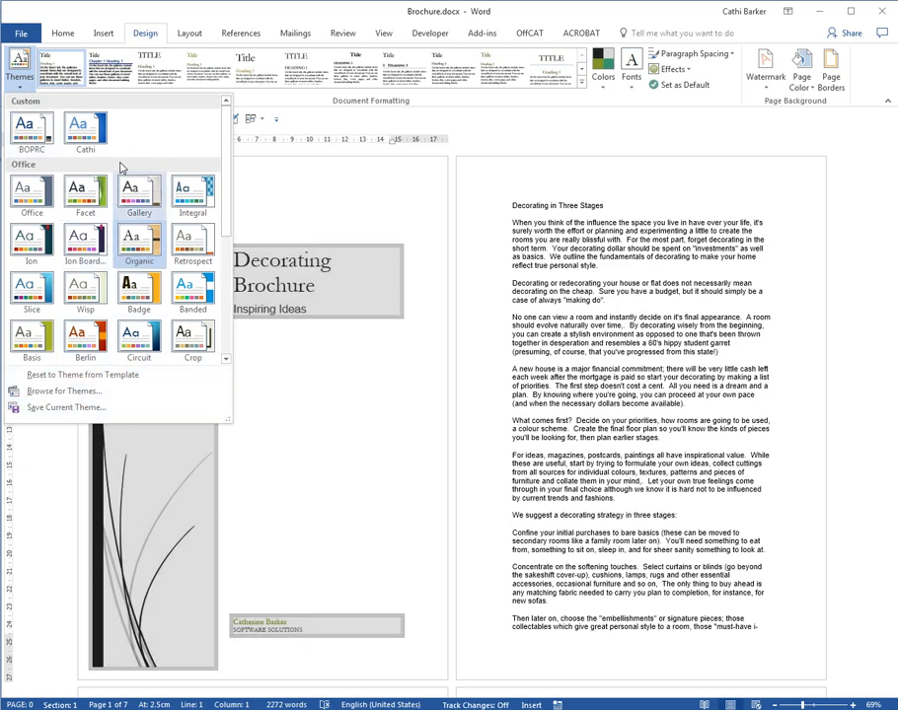
pyautogui.click(82, 28)
pyautogui.click(82, 27)
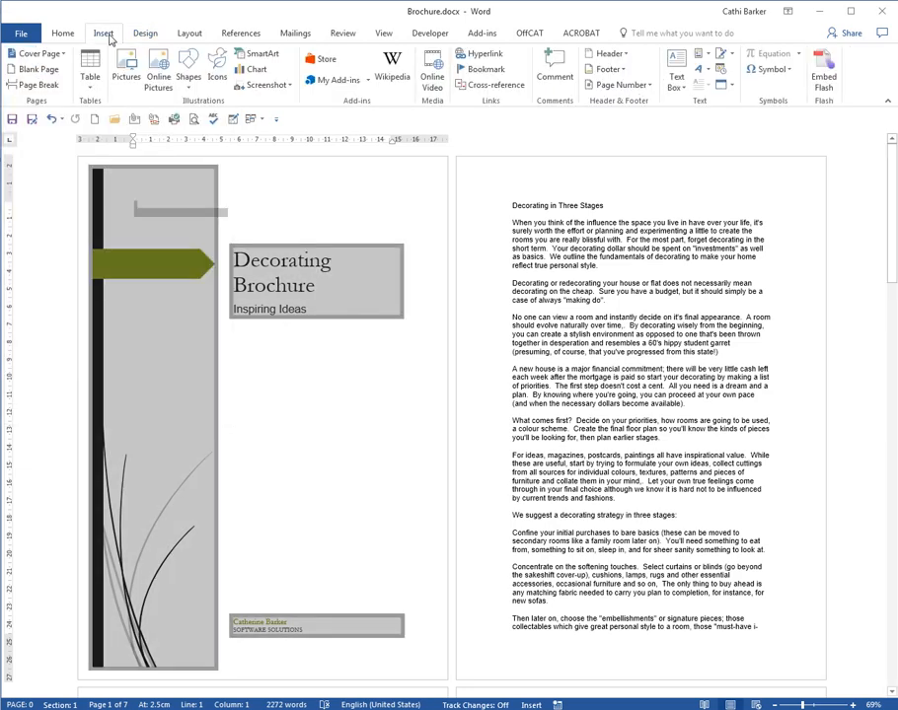
pyautogui.click(38, 53)
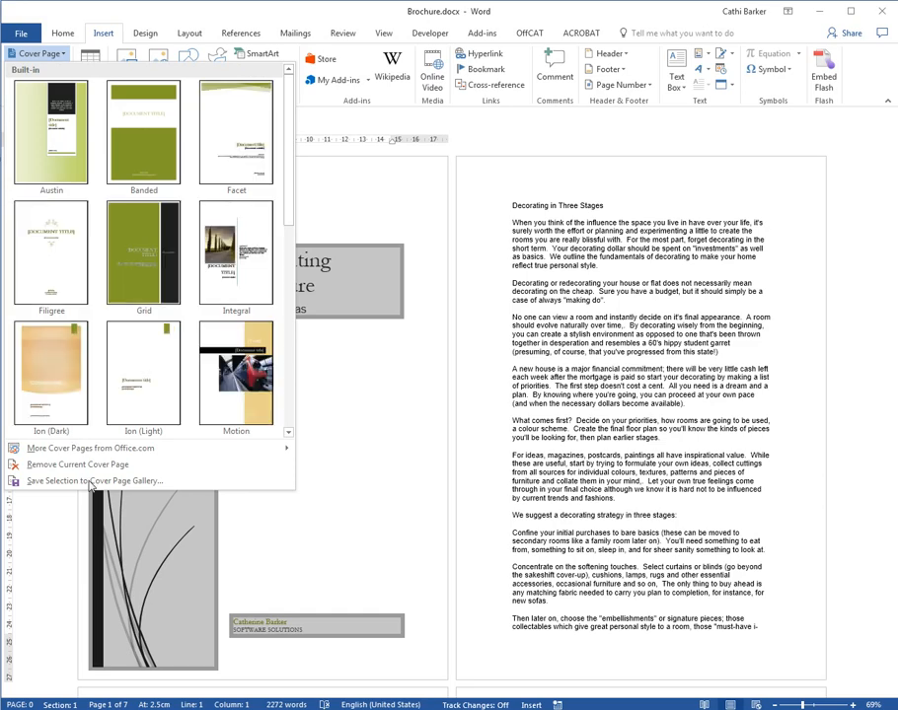
pyautogui.click(92, 481)
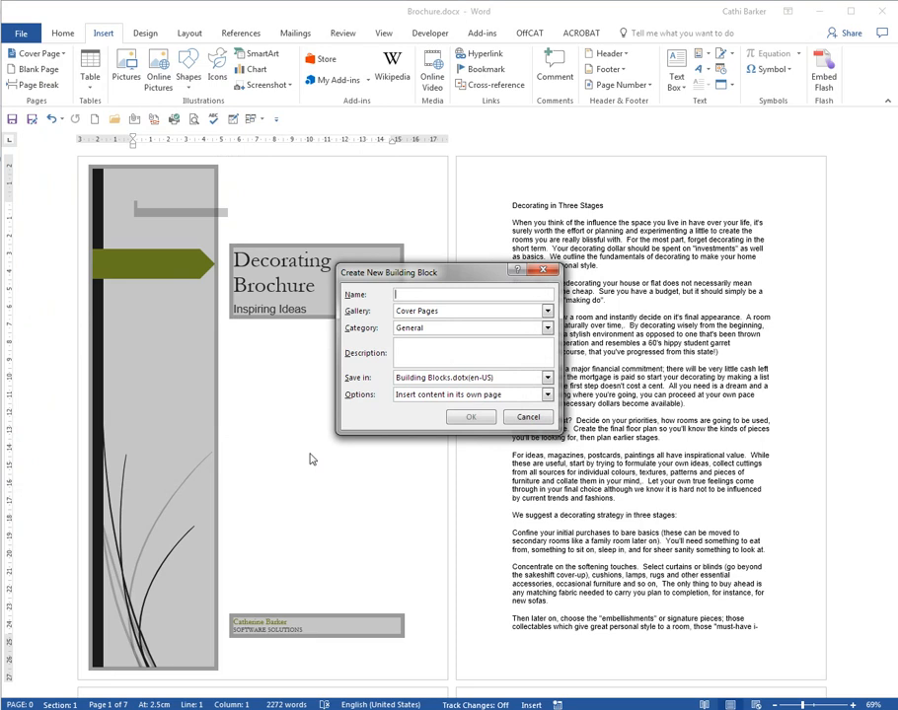
pyautogui.write('Brochure Cov')
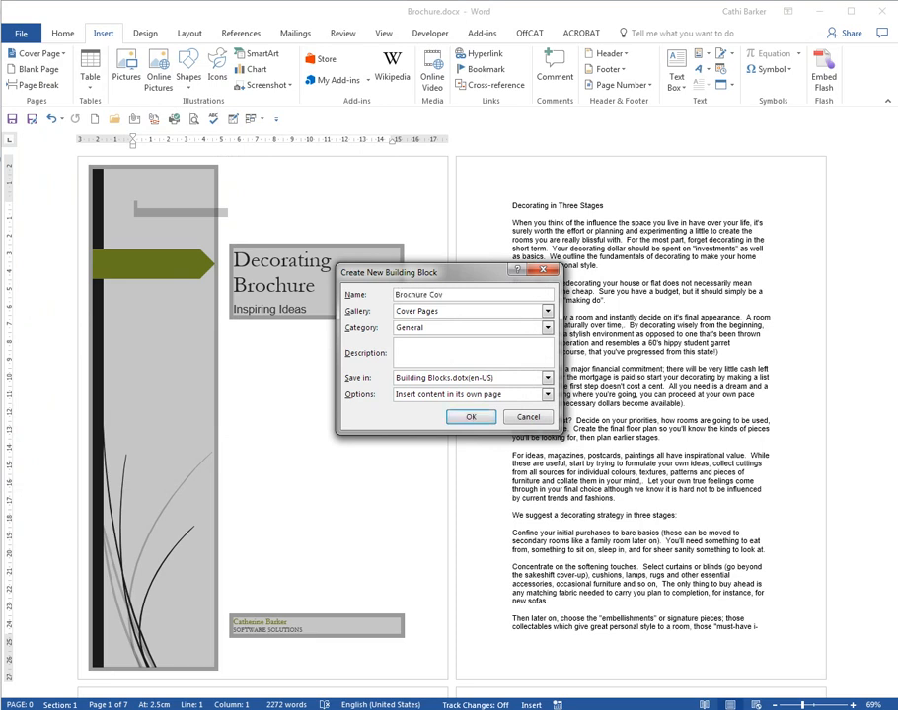
pyautogui.write('er')
pyautogui.click(548, 378)
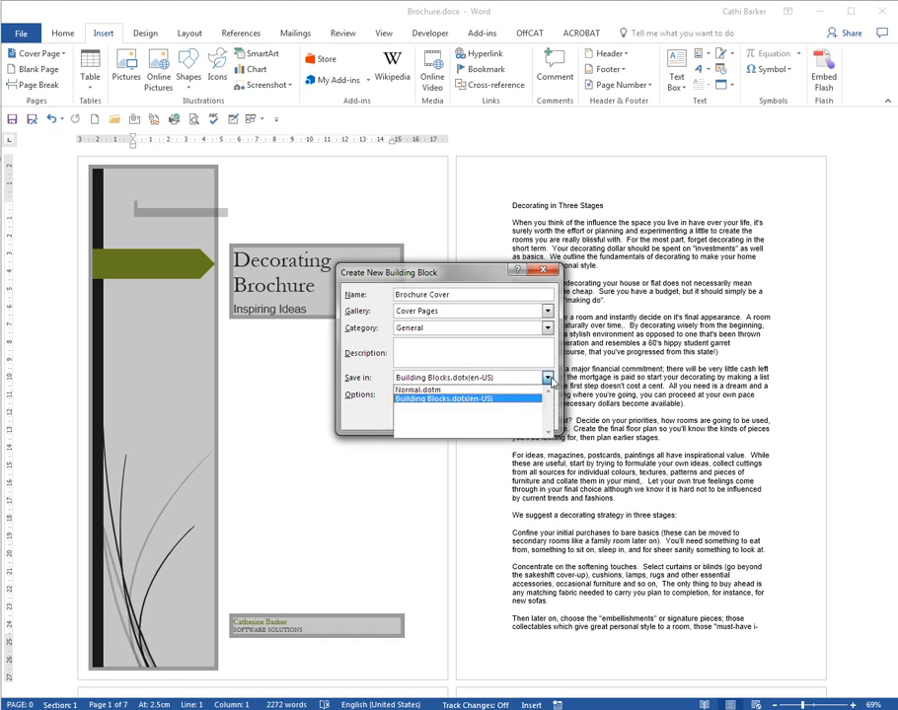
pyautogui.click(459, 398)
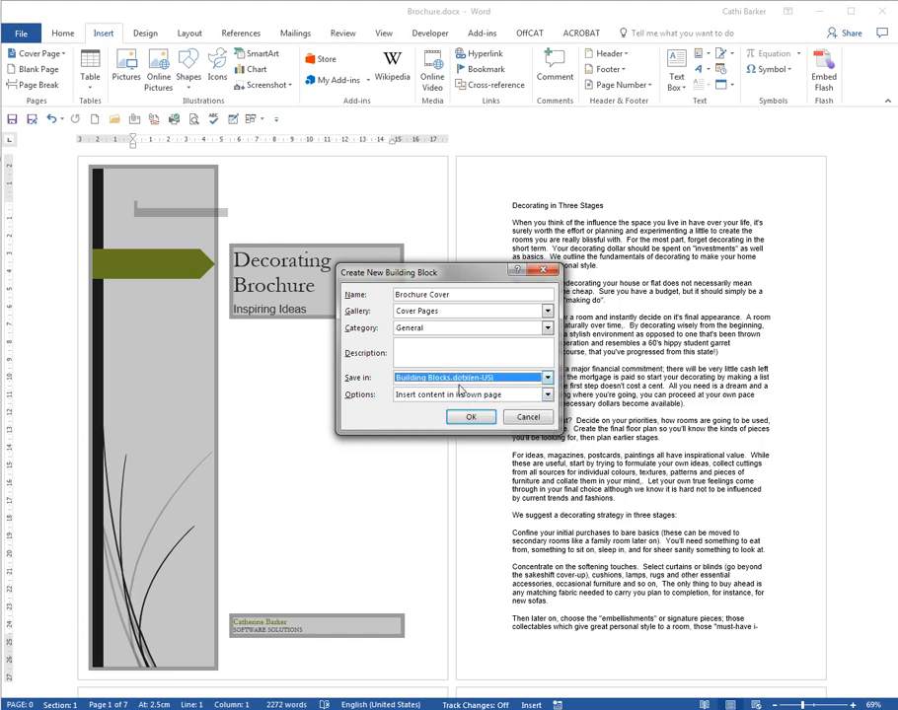
pyautogui.click(471, 417)
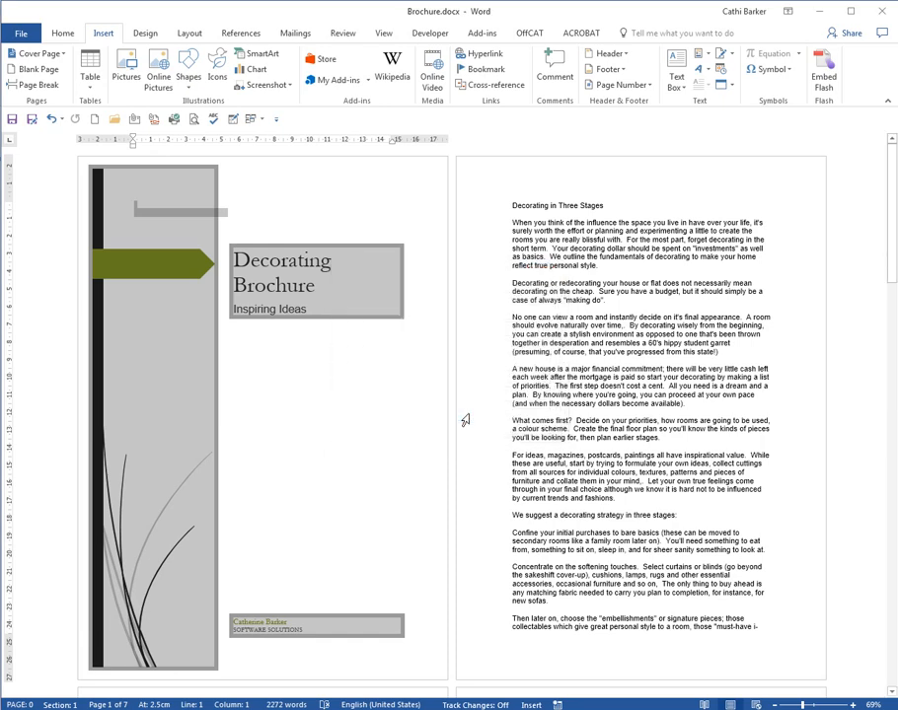
# Deselect the cover page and look for Brochure Cover in the General category of the cover page gallery.
pyautogui.click(533, 377)
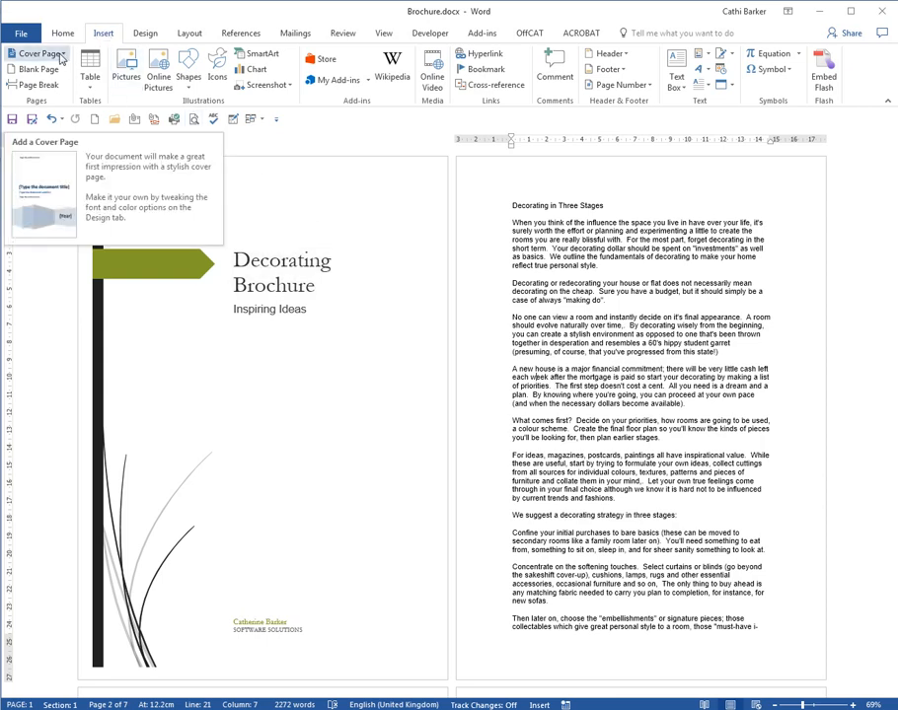
pyautogui.click(60, 55)
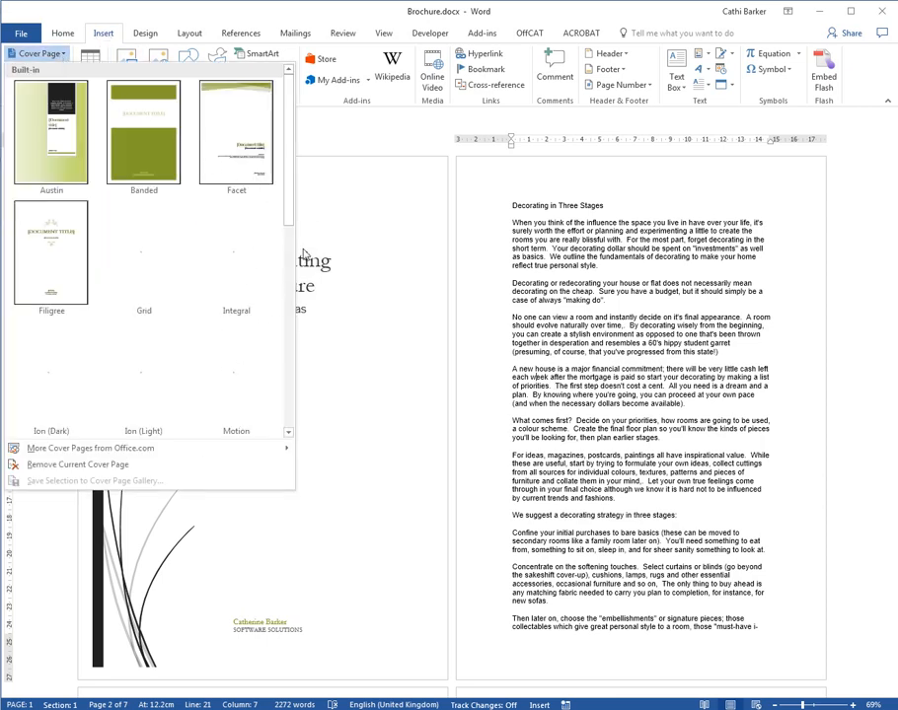
pyautogui.moveTo(289, 216); pyautogui.dragTo(289, 415)
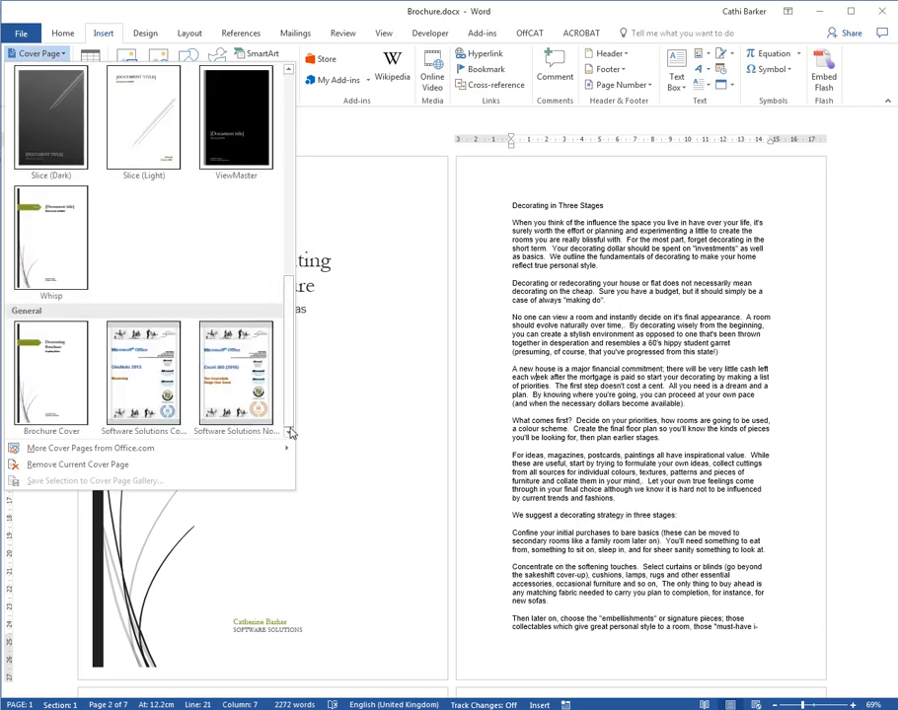